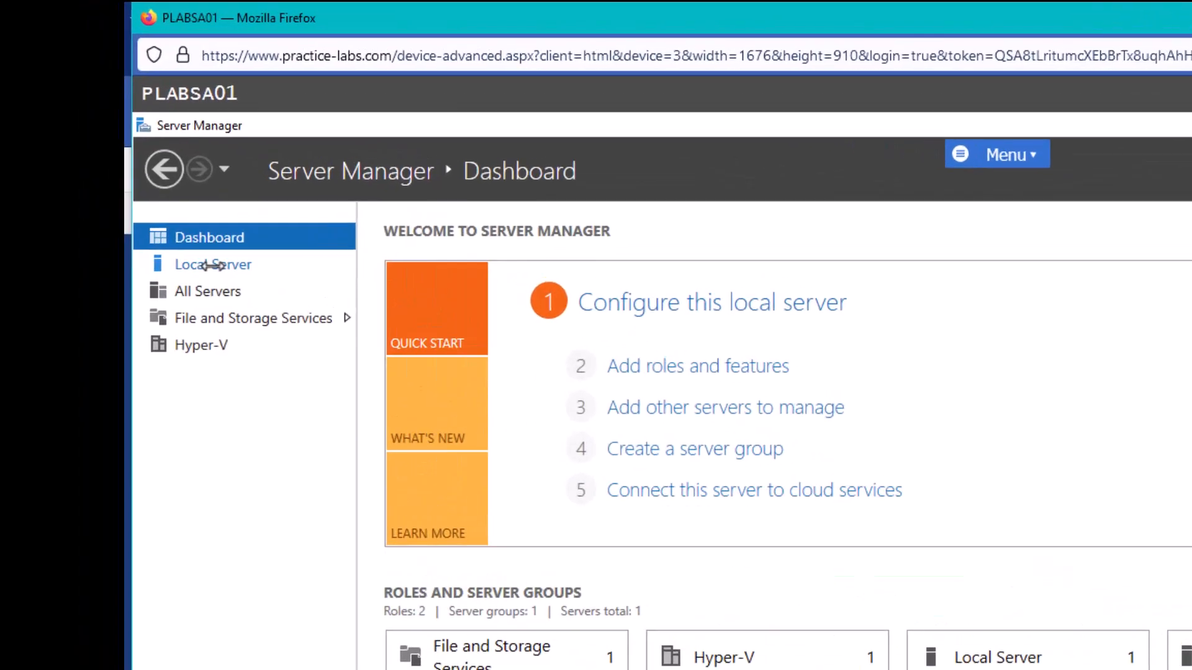
pyautogui.click(212, 265)
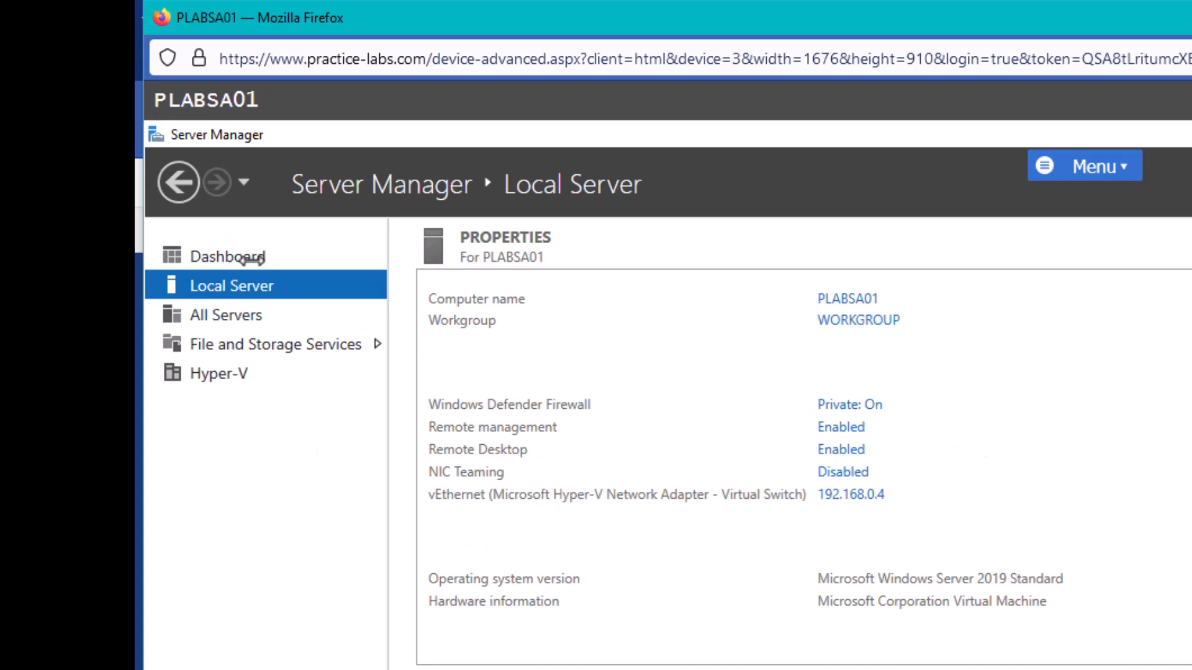
pyautogui.click(227, 257)
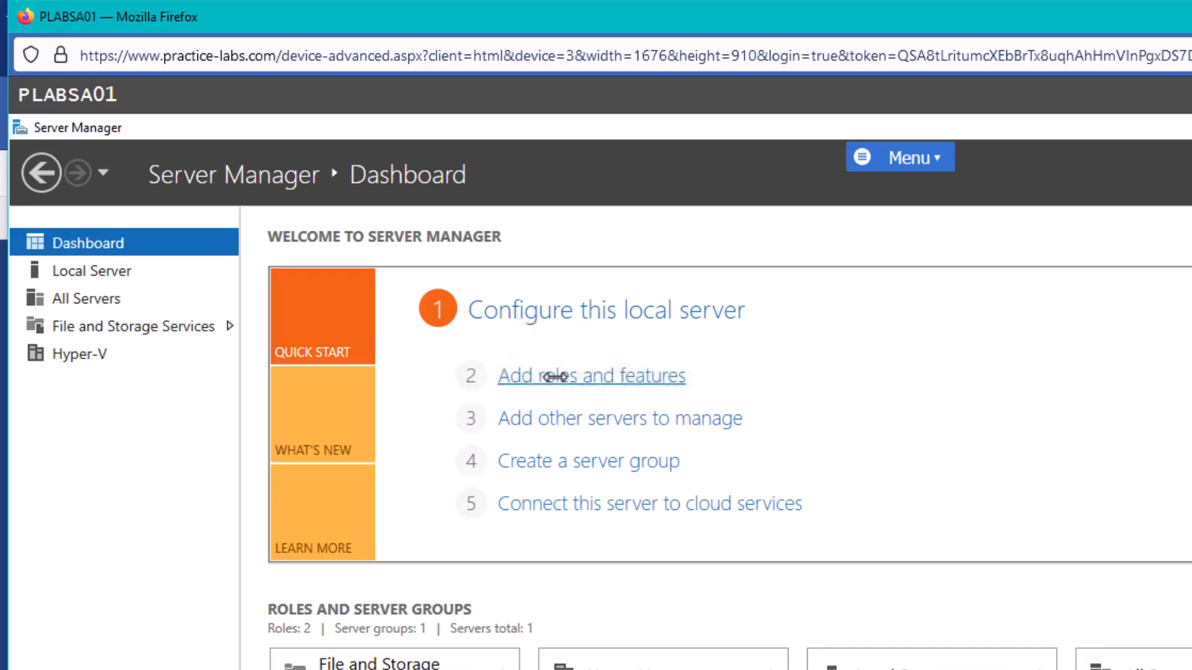
# Start a role-based installation on PLABSA01 and tick the Active Directory Domain Services role
pyautogui.click(554, 376)
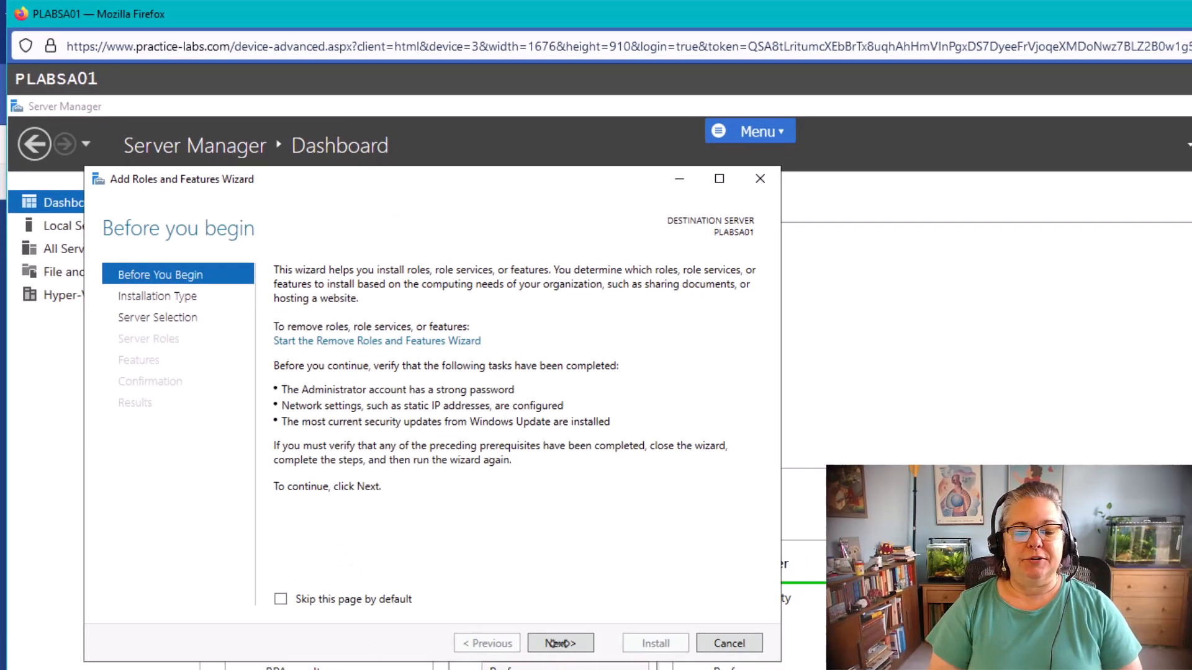
pyautogui.click(557, 644)
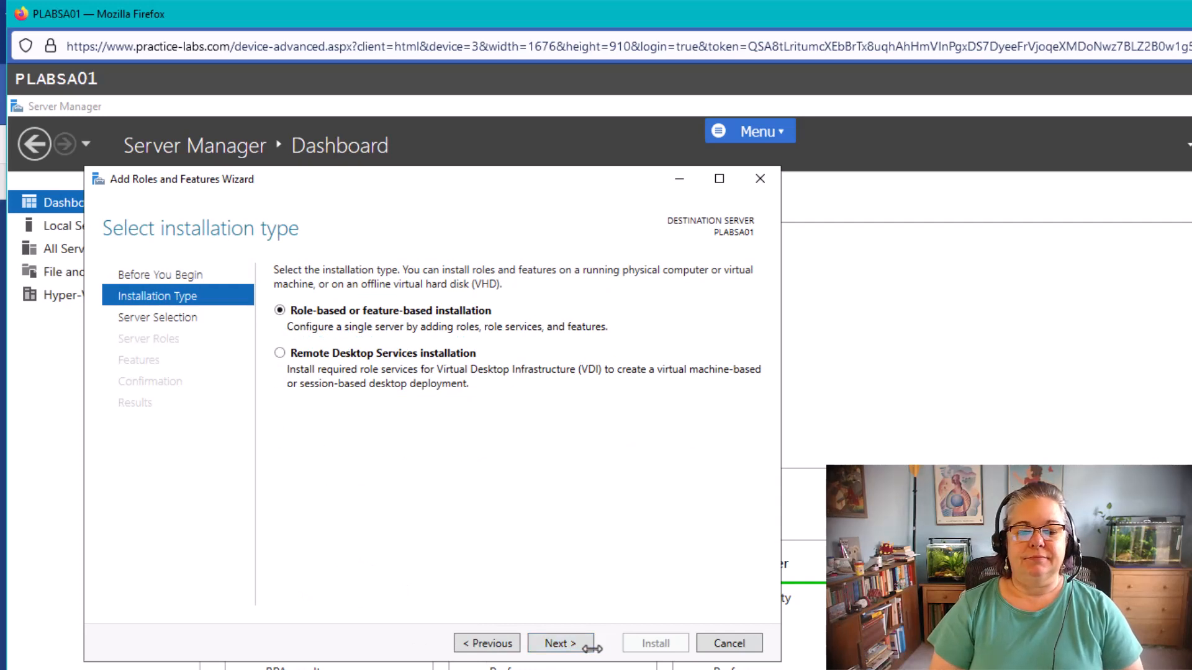
pyautogui.click(551, 644)
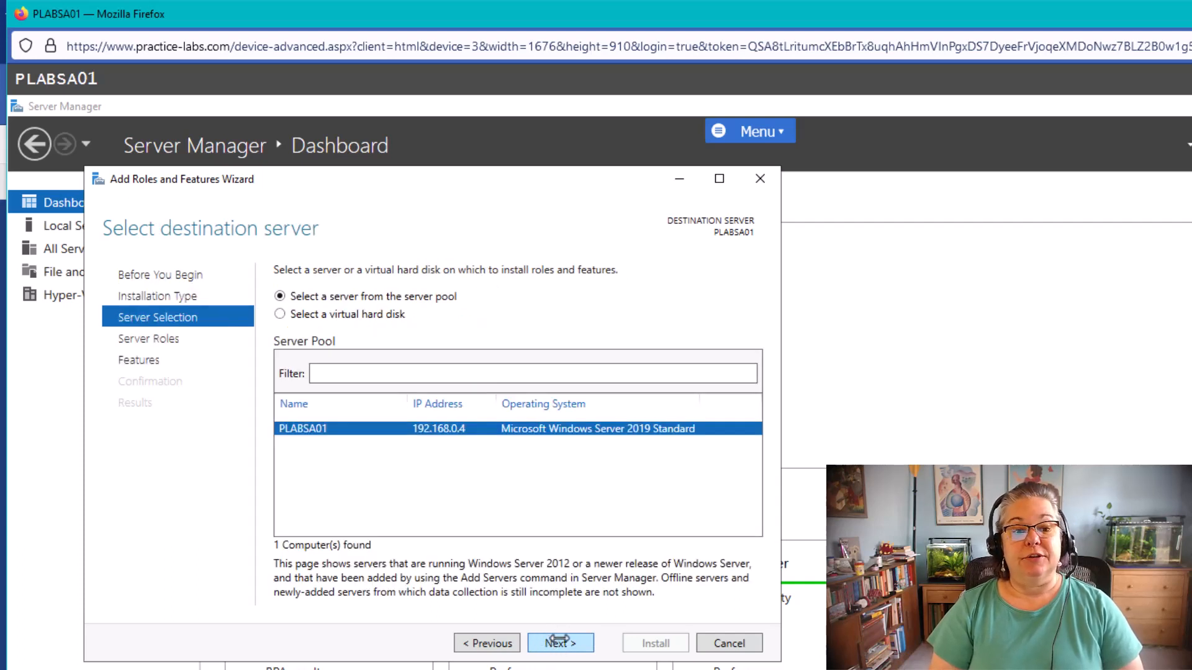
pyautogui.click(559, 642)
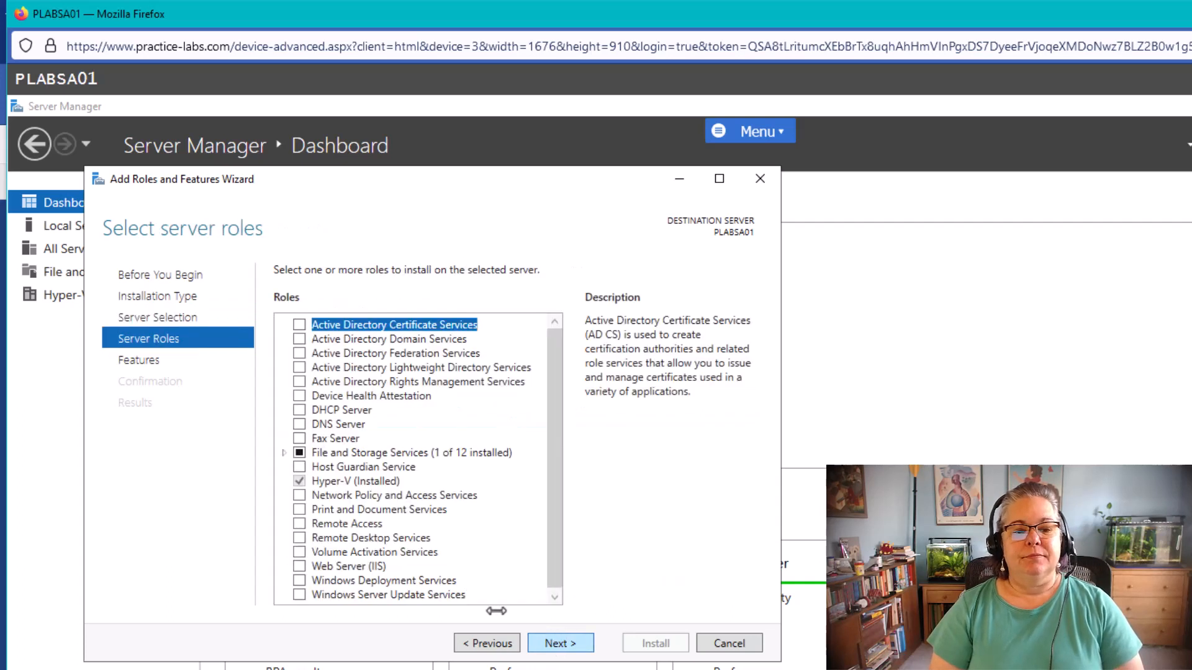
pyautogui.click(295, 338)
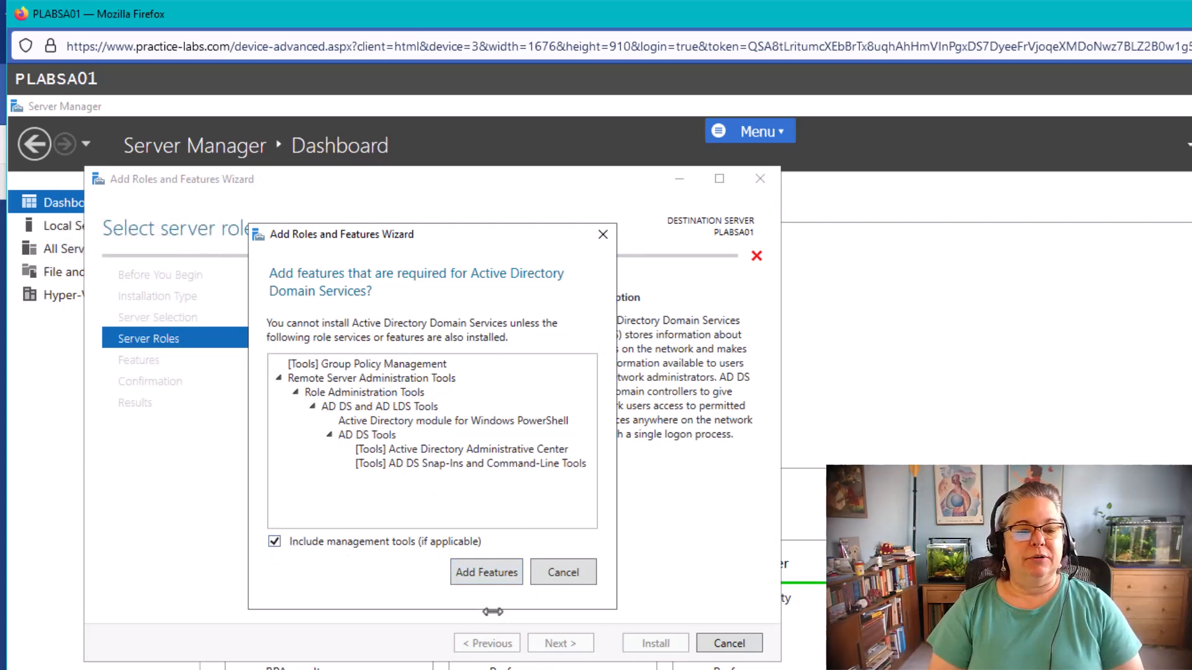
# Select both the AD DS and DNS Server roles, accepting their required management tools
pyautogui.click(484, 573)
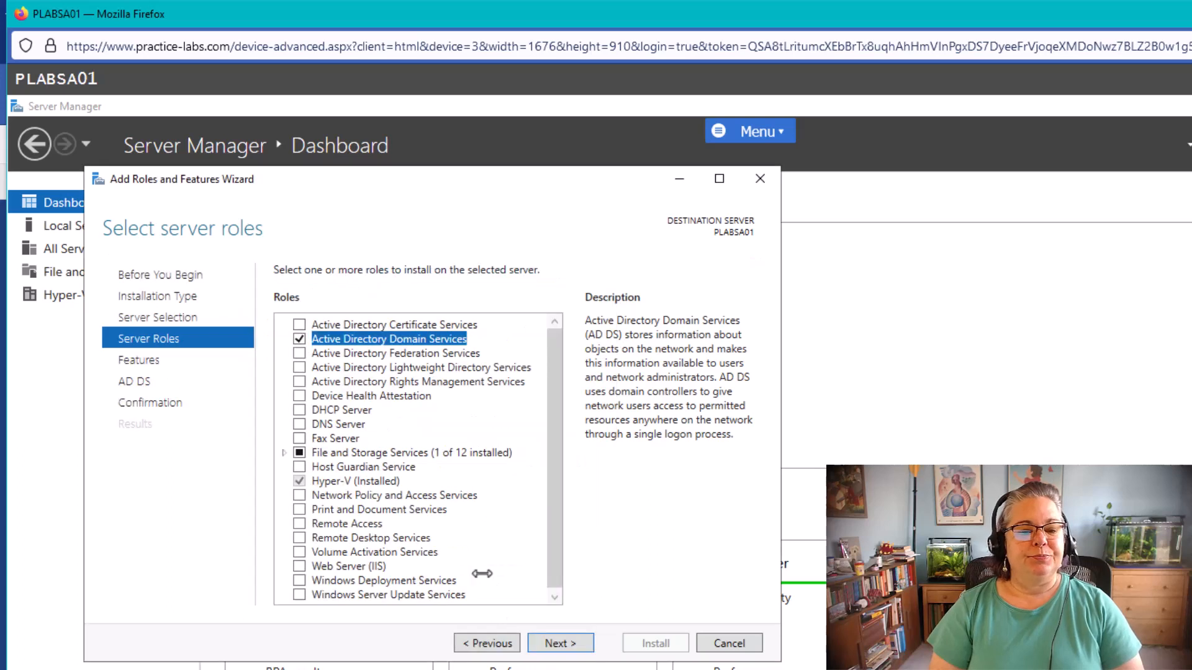
pyautogui.click(300, 425)
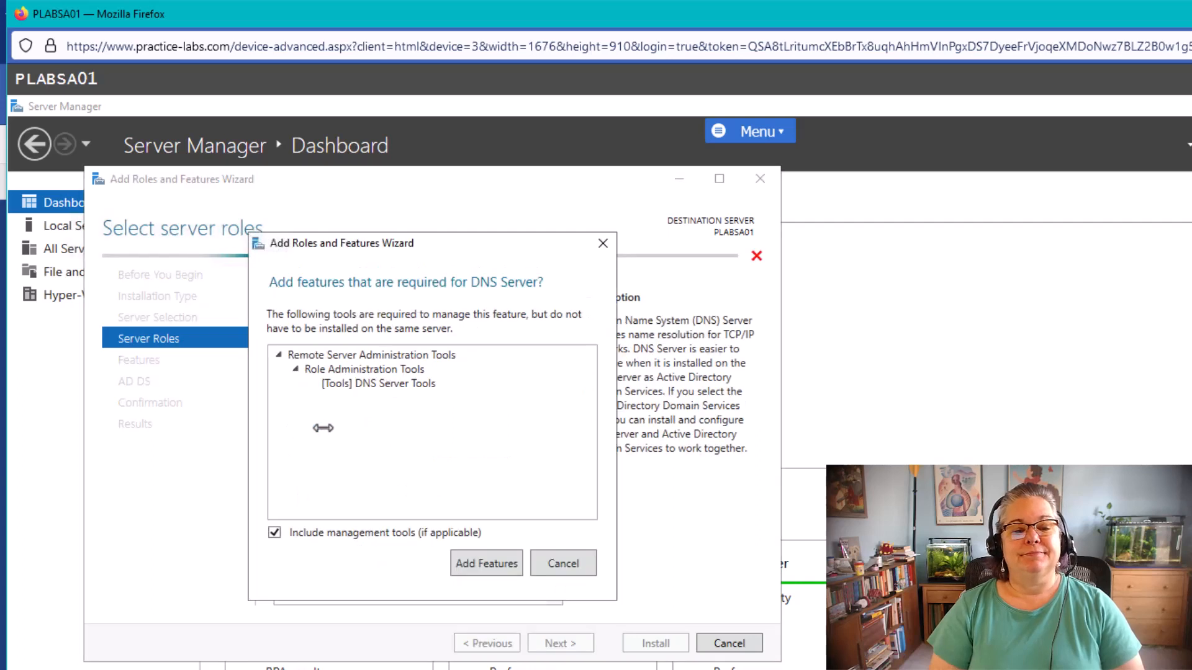
pyautogui.click(489, 553)
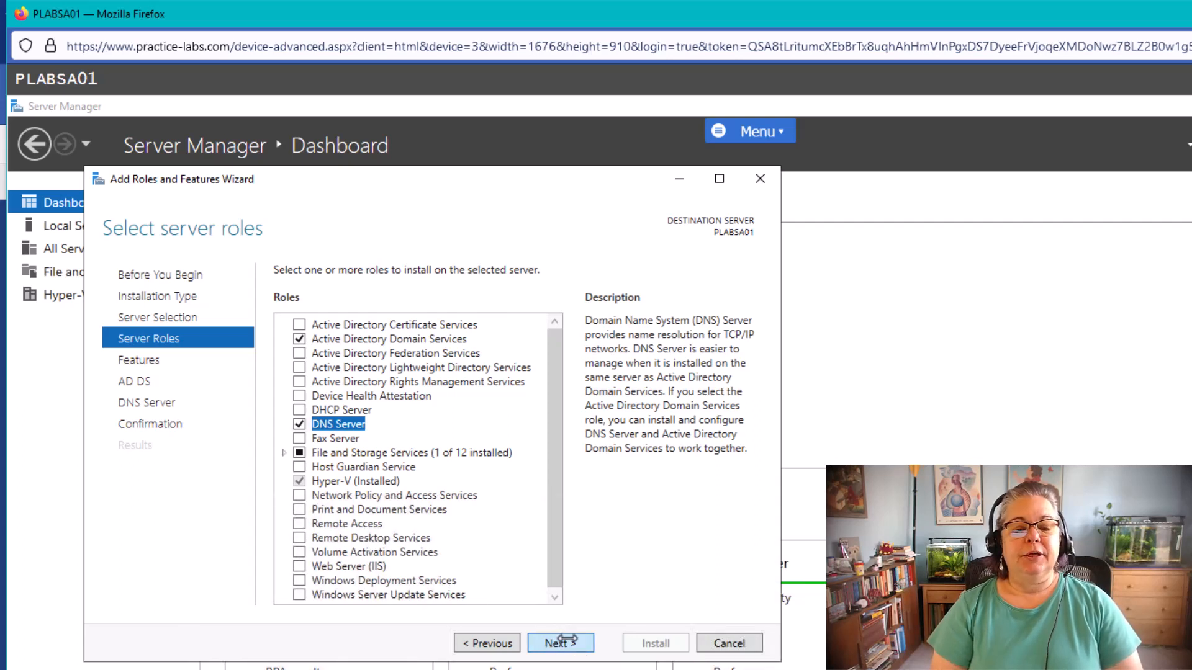
pyautogui.click(559, 642)
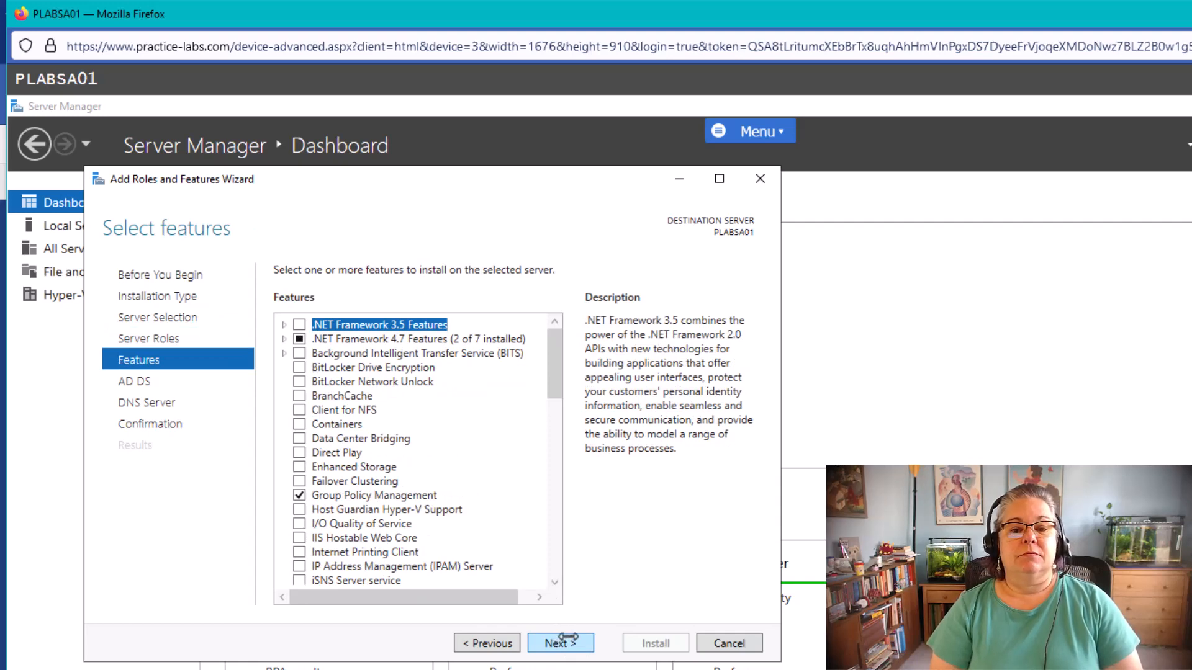
# Advance past the Features, AD DS and DNS Server pages to the installation confirmation
pyautogui.click(559, 642)
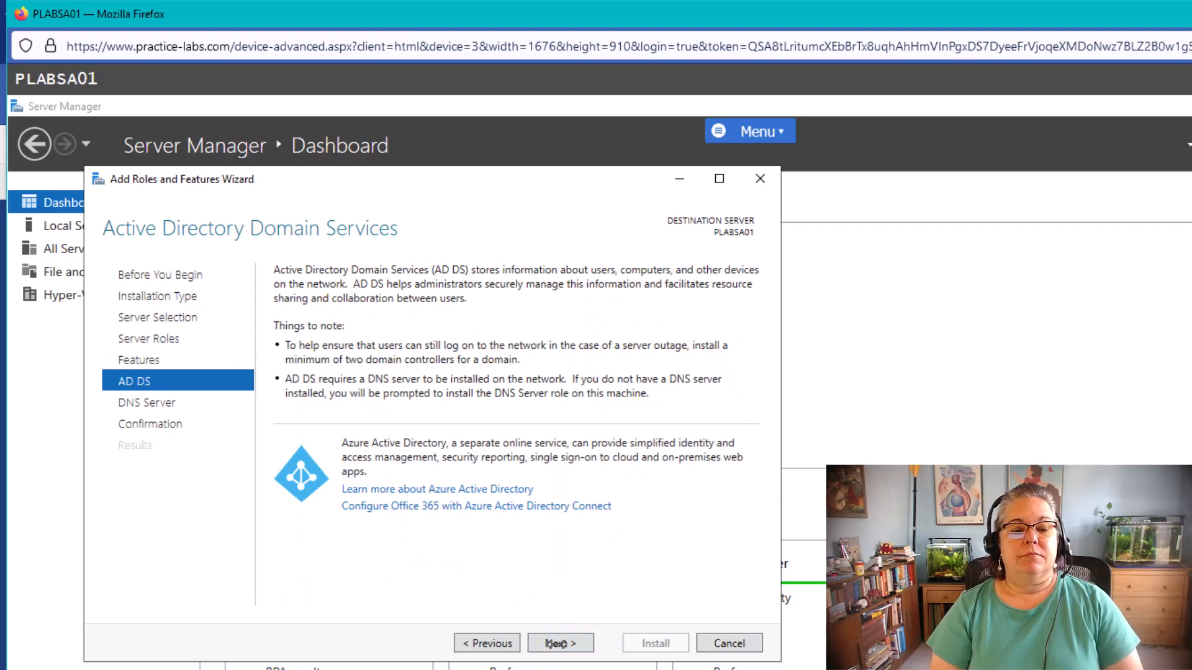
pyautogui.click(559, 643)
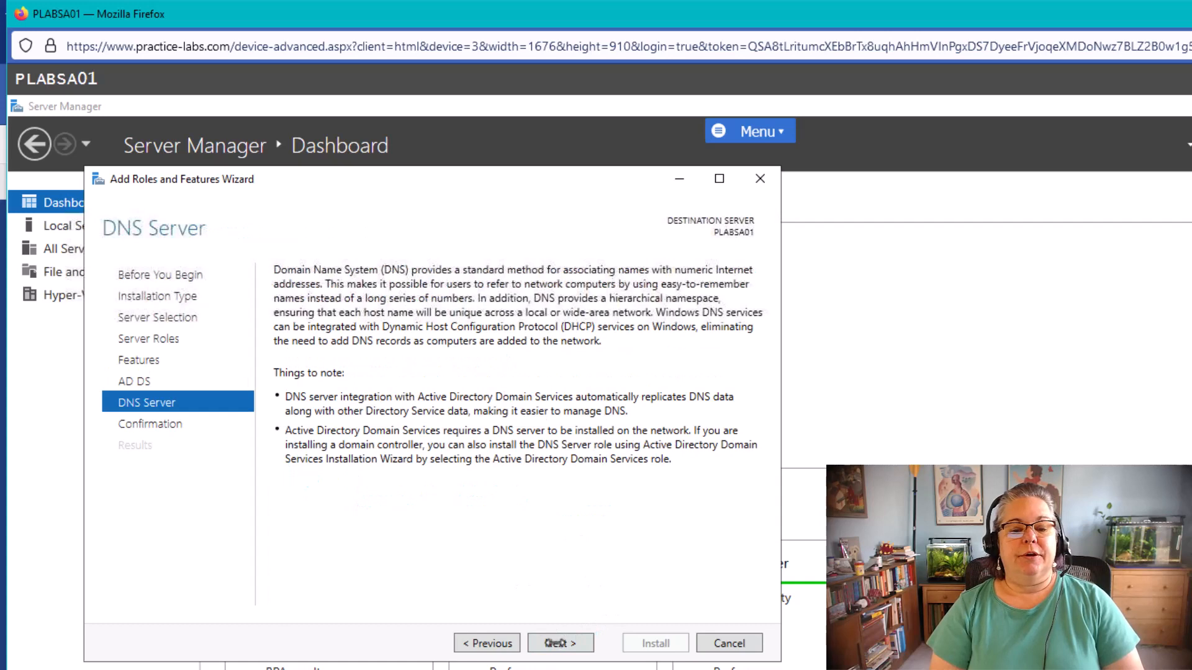
pyautogui.click(556, 642)
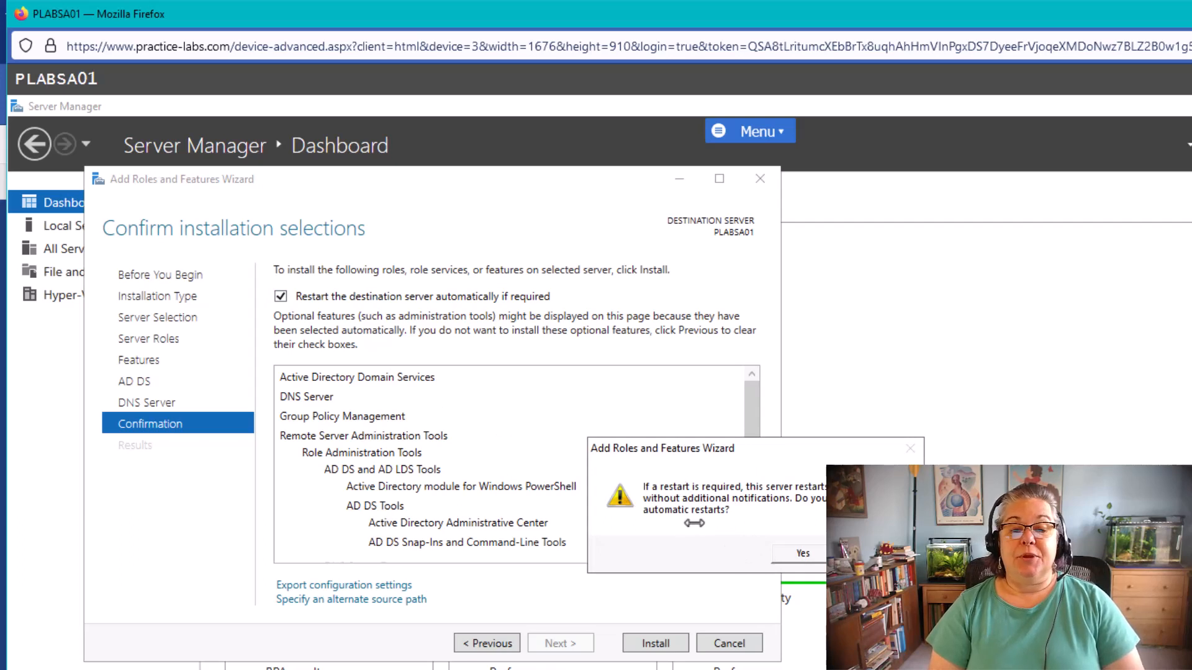
# Allow automatic restarts and install AD DS and DNS Server on PLABSA01
pyautogui.click(797, 551)
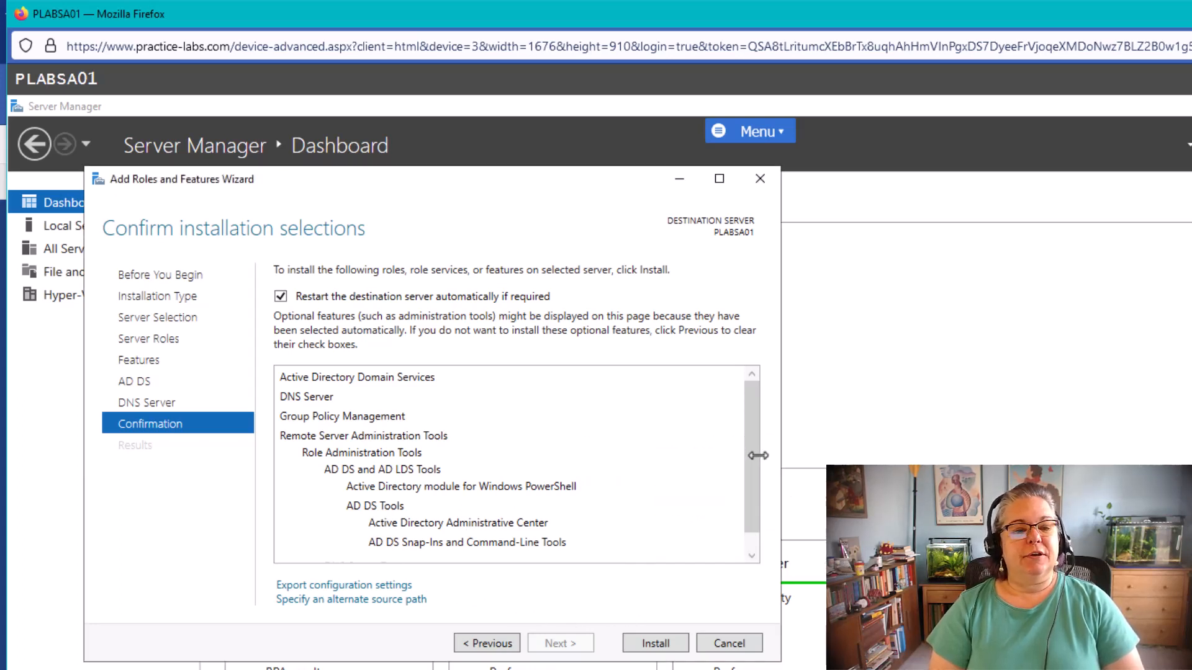
pyautogui.scroll(-1, 416, 417)
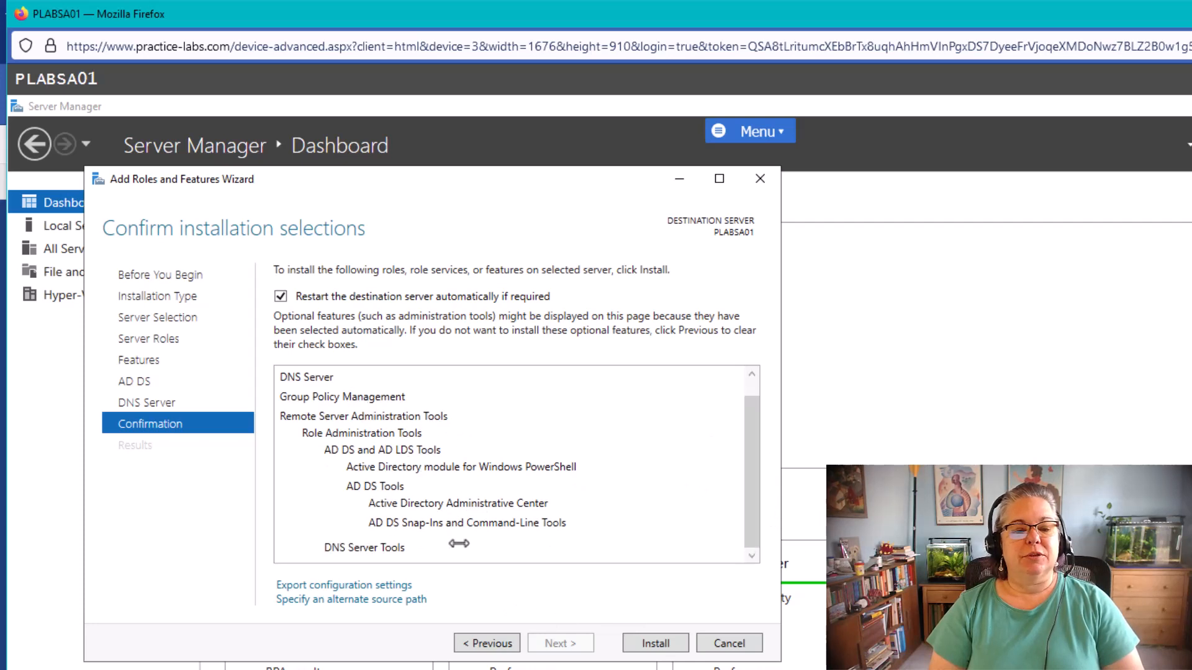
pyautogui.click(659, 644)
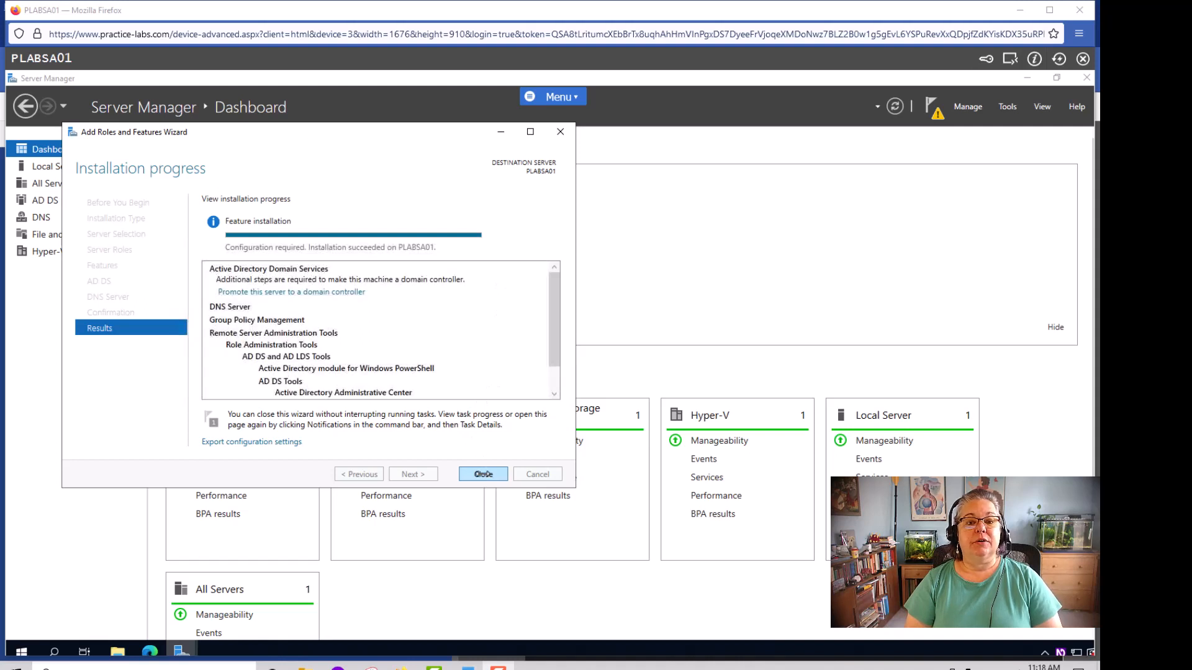
# Close the finished wizard and check notifications for the pending AD DS post-deployment task
pyautogui.click(483, 474)
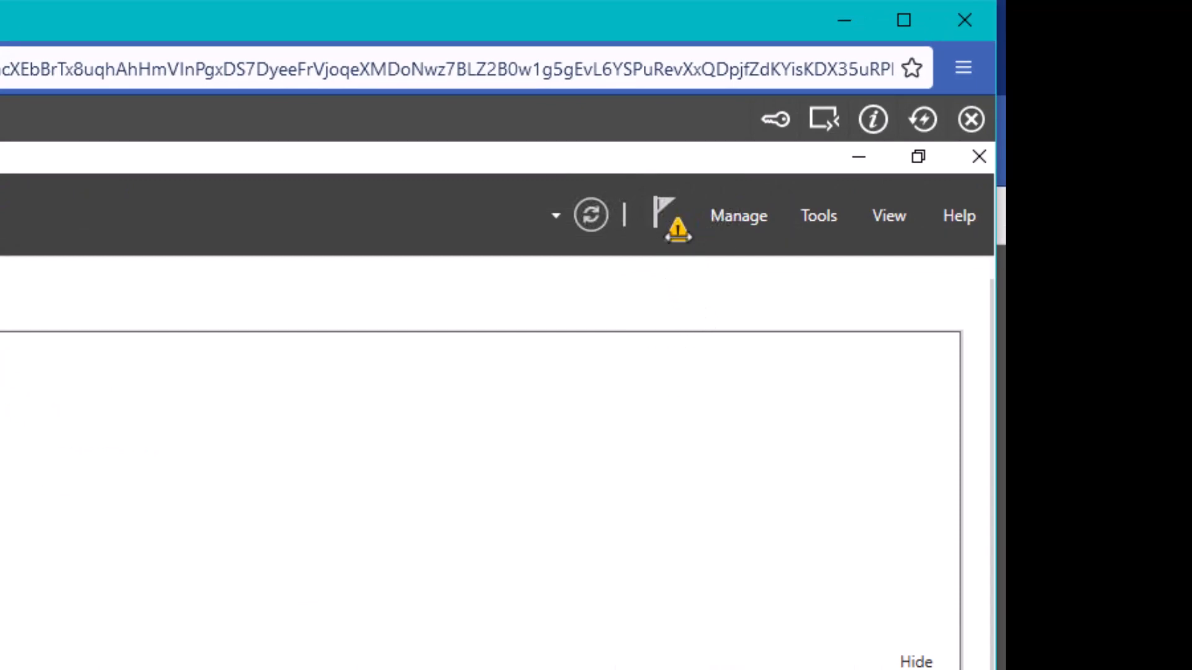
pyautogui.click(678, 236)
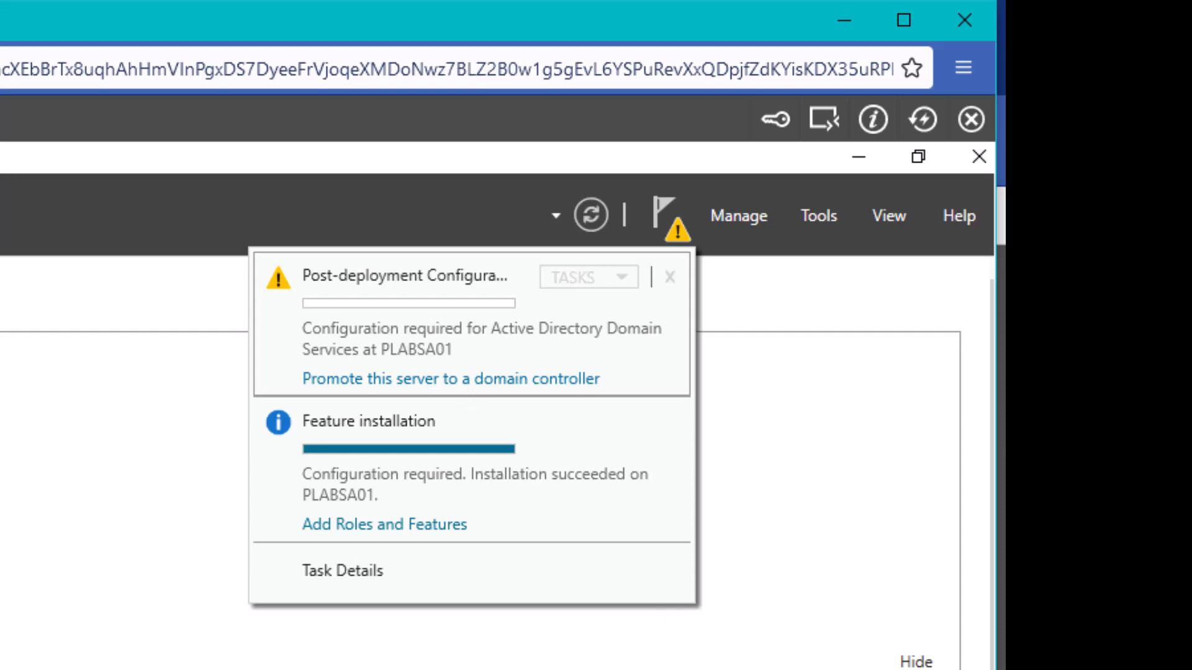
# Begin promotion as a new domain in an existing forest with parent domain Practicelabs.com
pyautogui.click(400, 380)
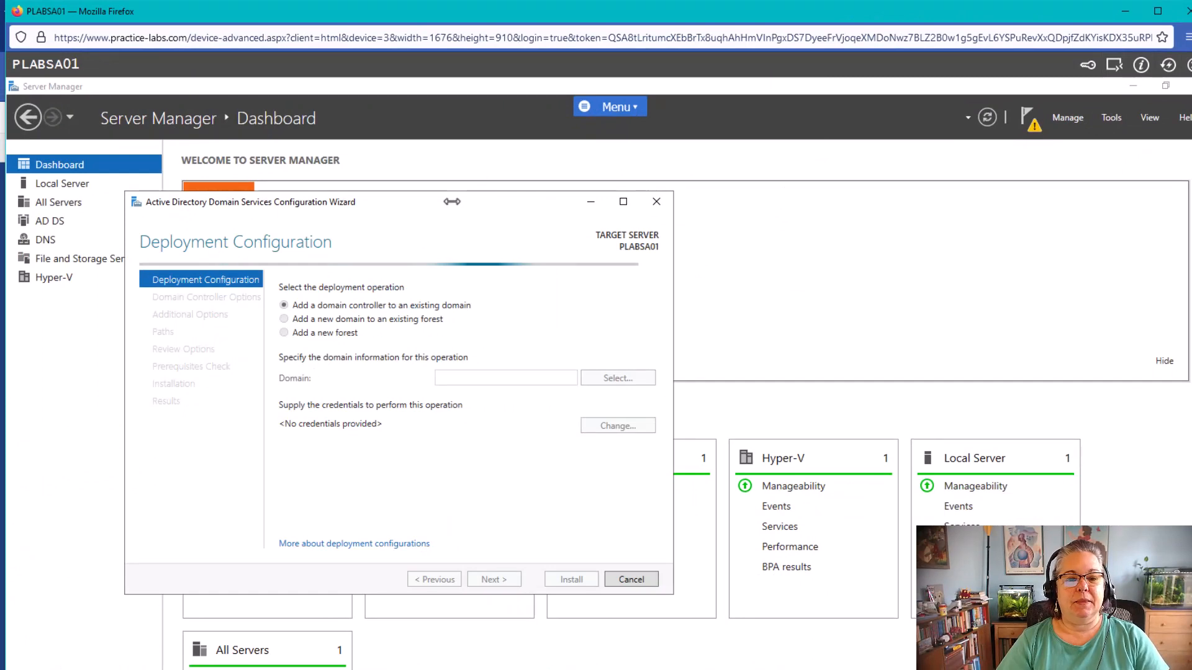
pyautogui.moveTo(452, 202); pyautogui.dragTo(590, 157)
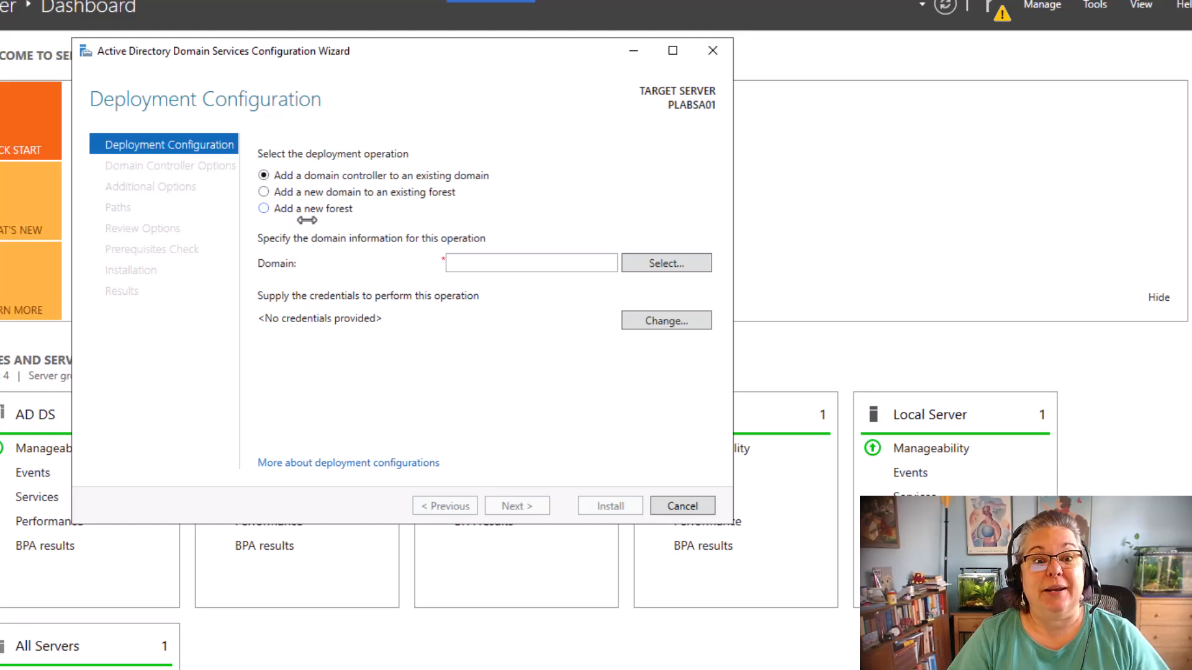
pyautogui.click(263, 192)
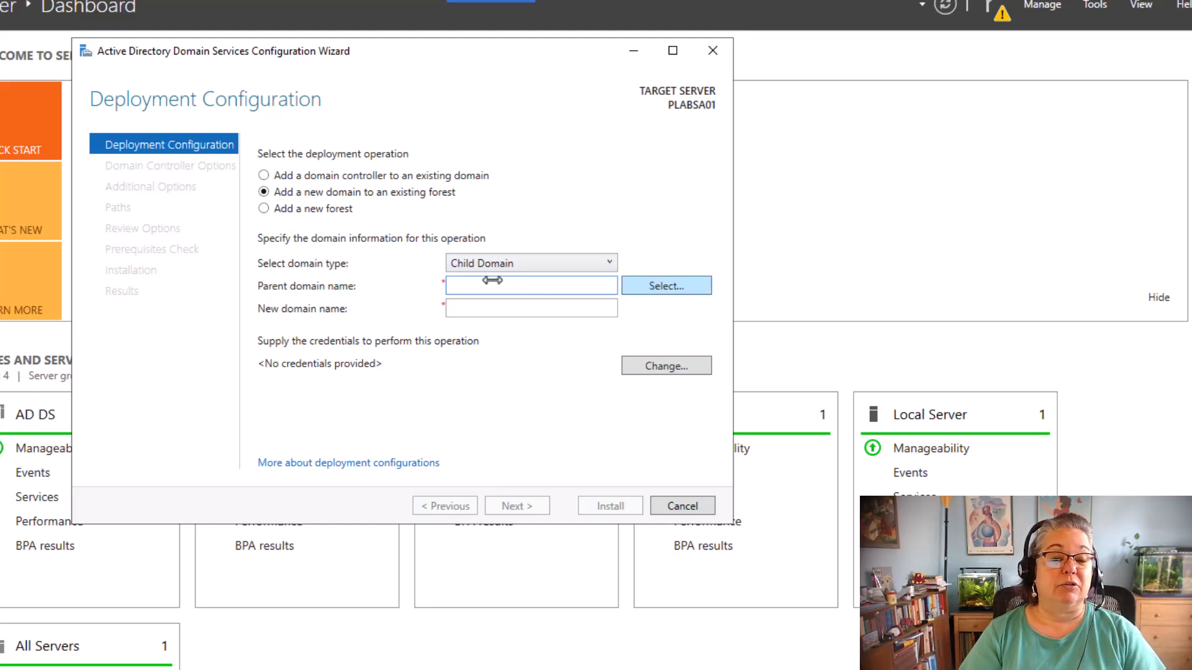
pyautogui.write('Pr')
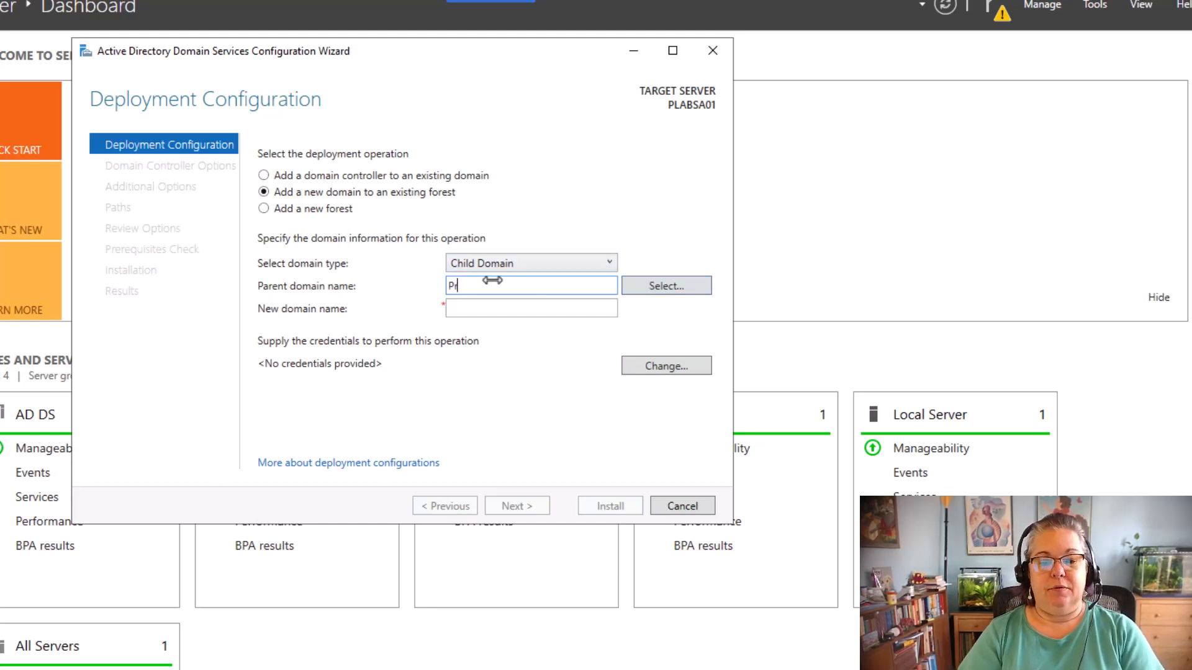
pyautogui.write('acticelabs.com')
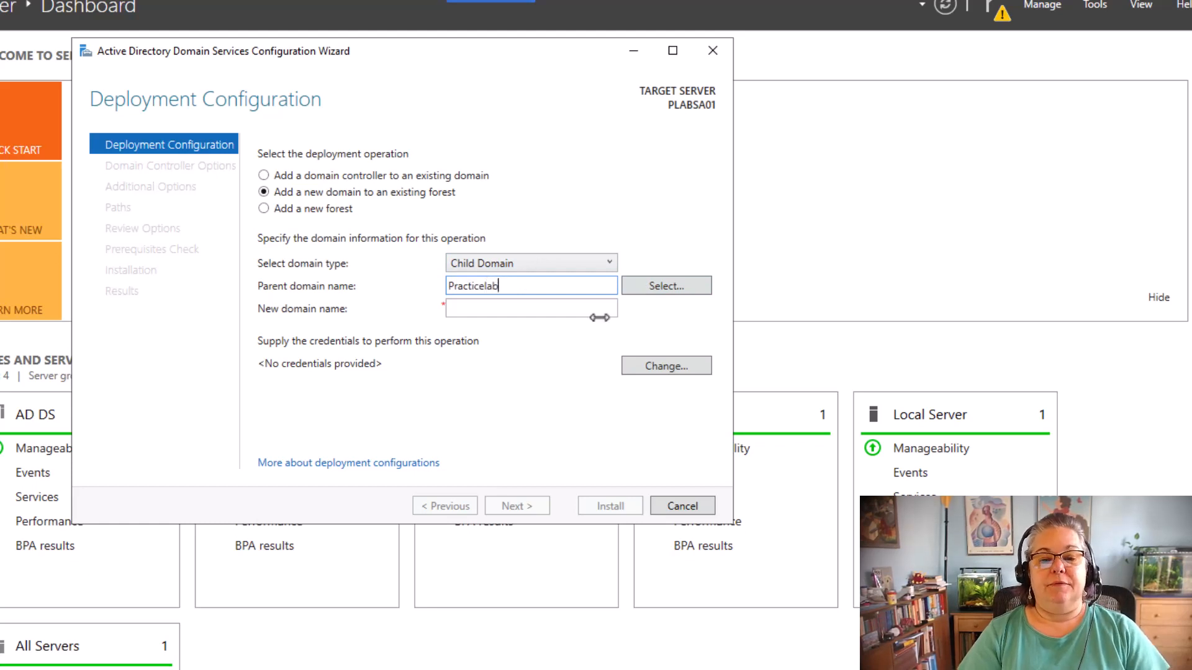
pyautogui.click(664, 285)
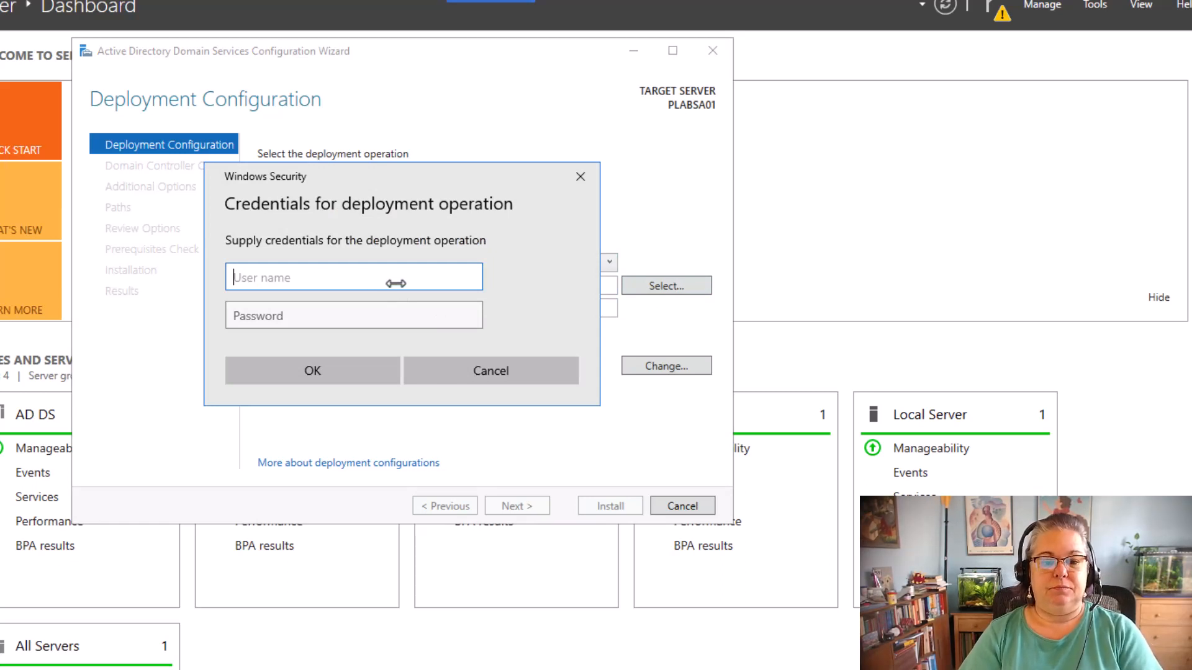
# Supply the practicelabs\administrator credentials and choose PRACTICELABS.COM as the parent domain
pyautogui.write('administrator')
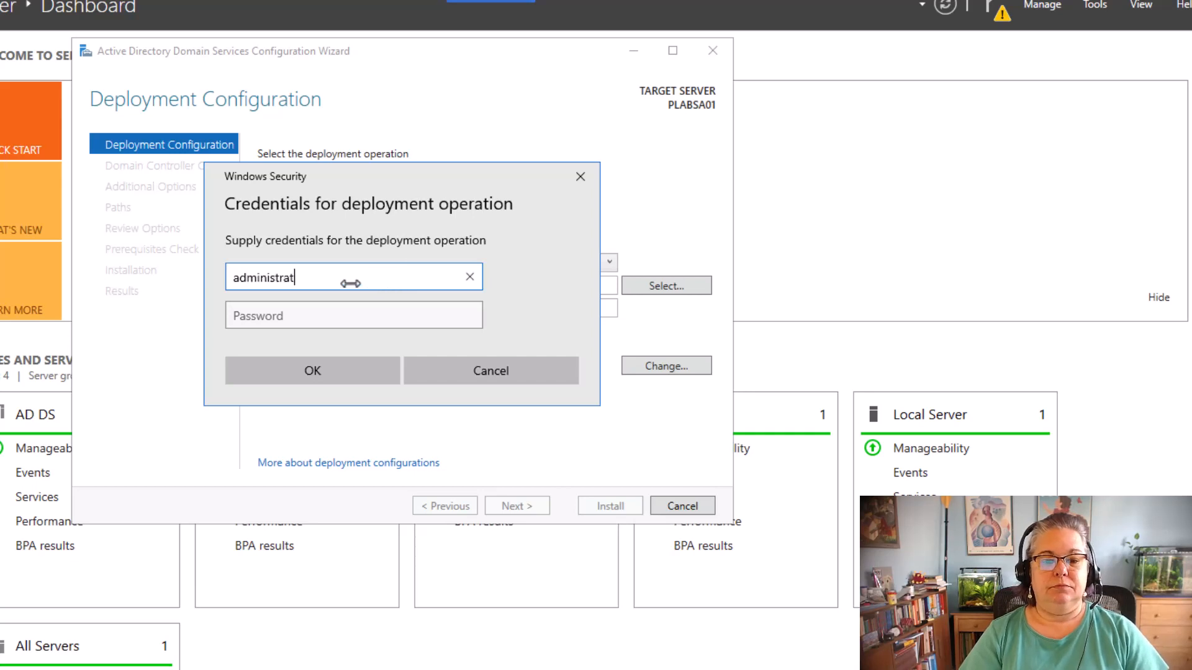
pyautogui.click(235, 274)
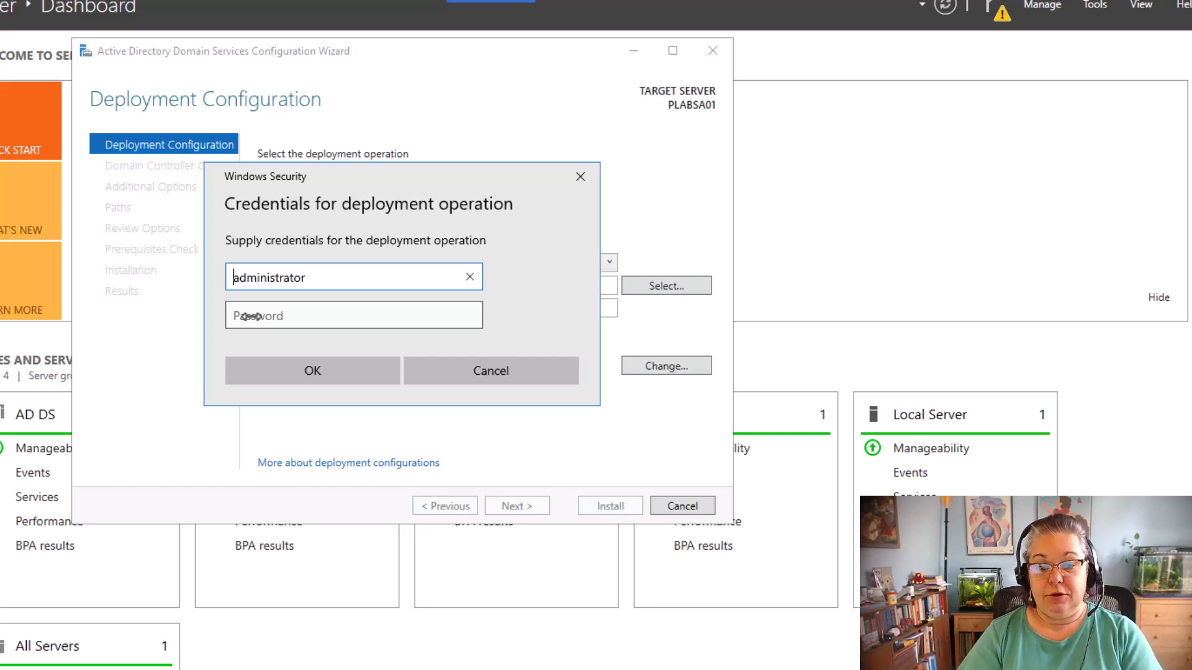
pyautogui.write('practicelabs')
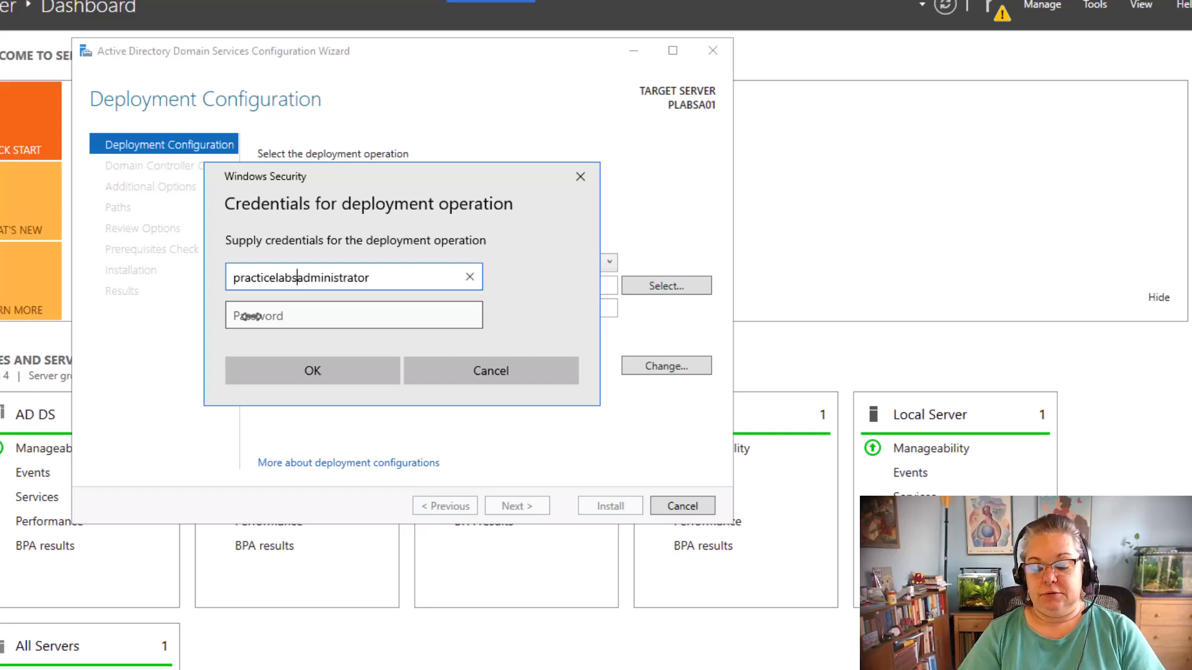
pyautogui.write('\\')
pyautogui.click(251, 316)
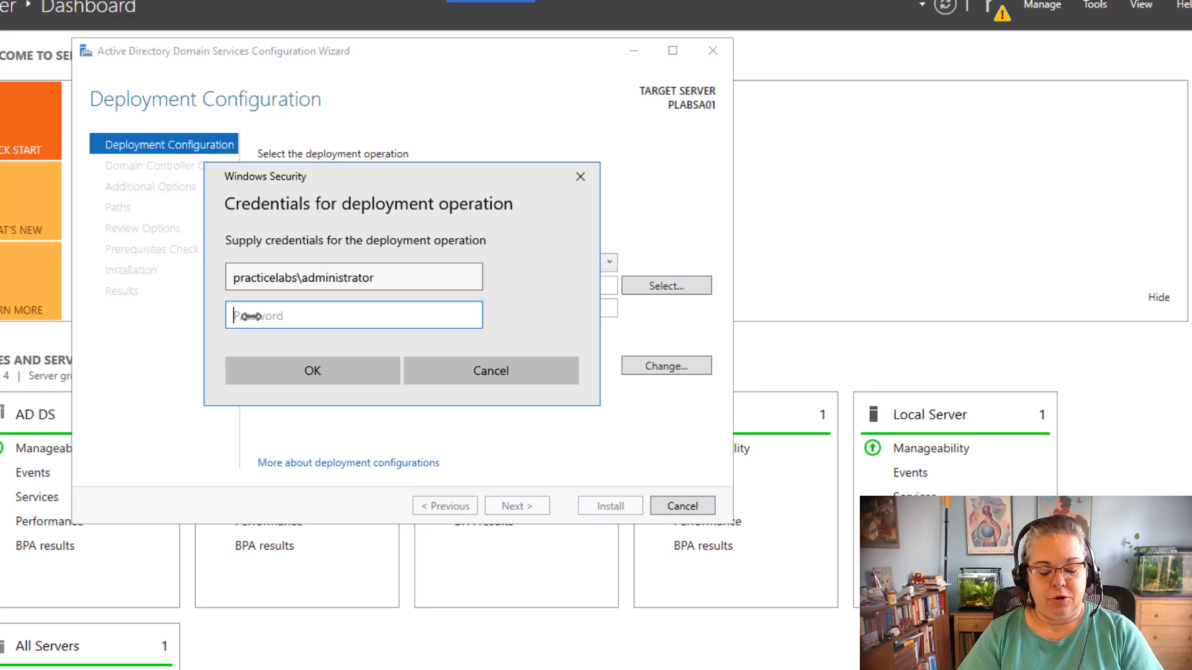
pyautogui.write('Passw0rd')
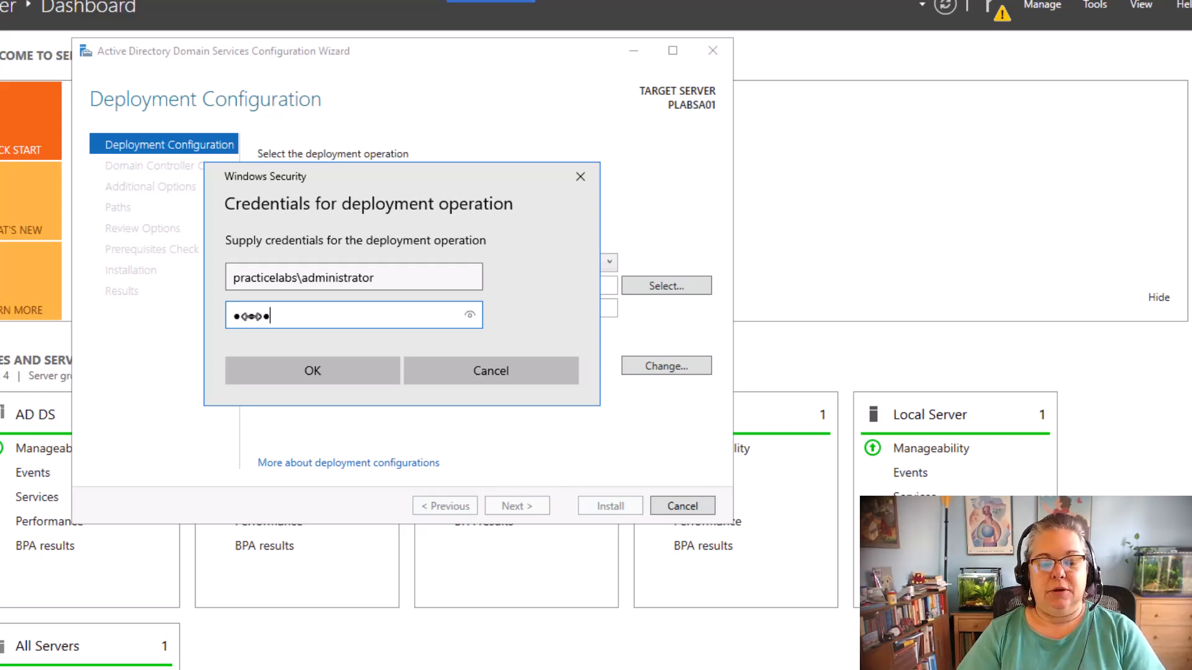
pyautogui.write('r')
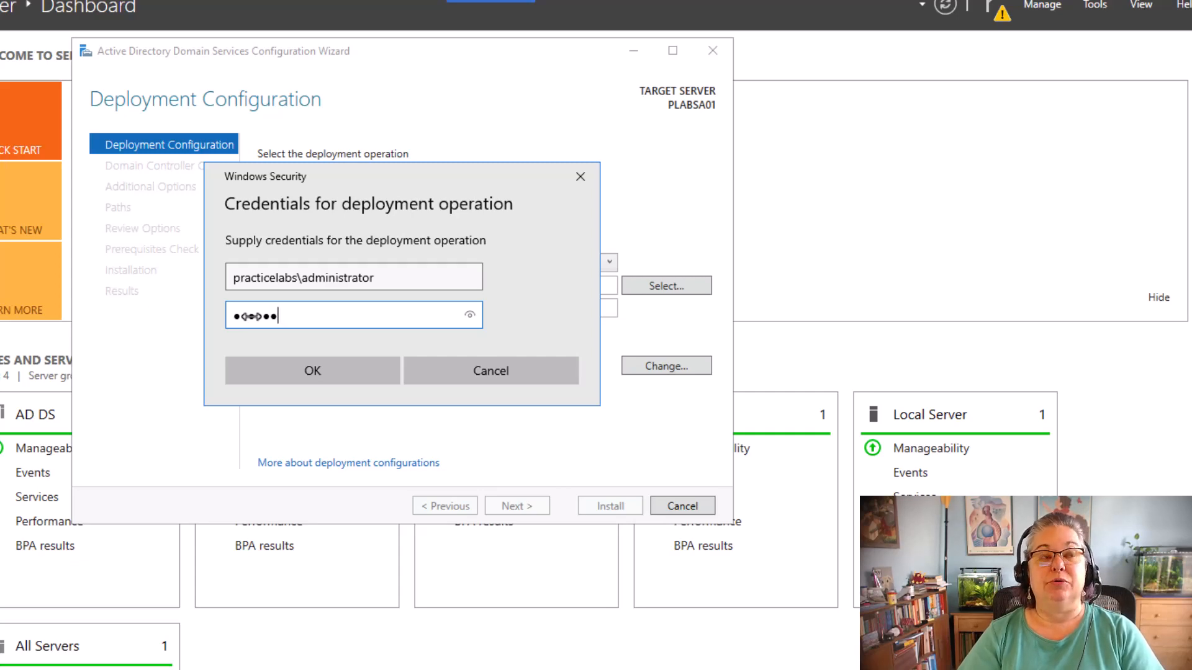
pyautogui.write('rd')
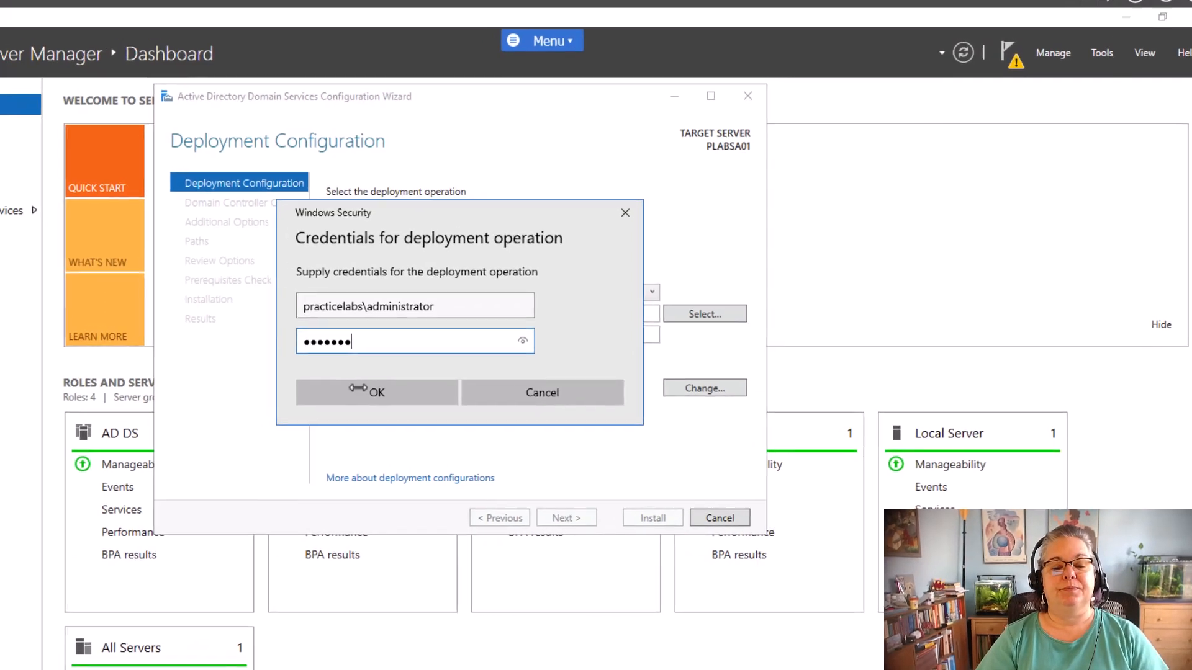
pyautogui.click(367, 396)
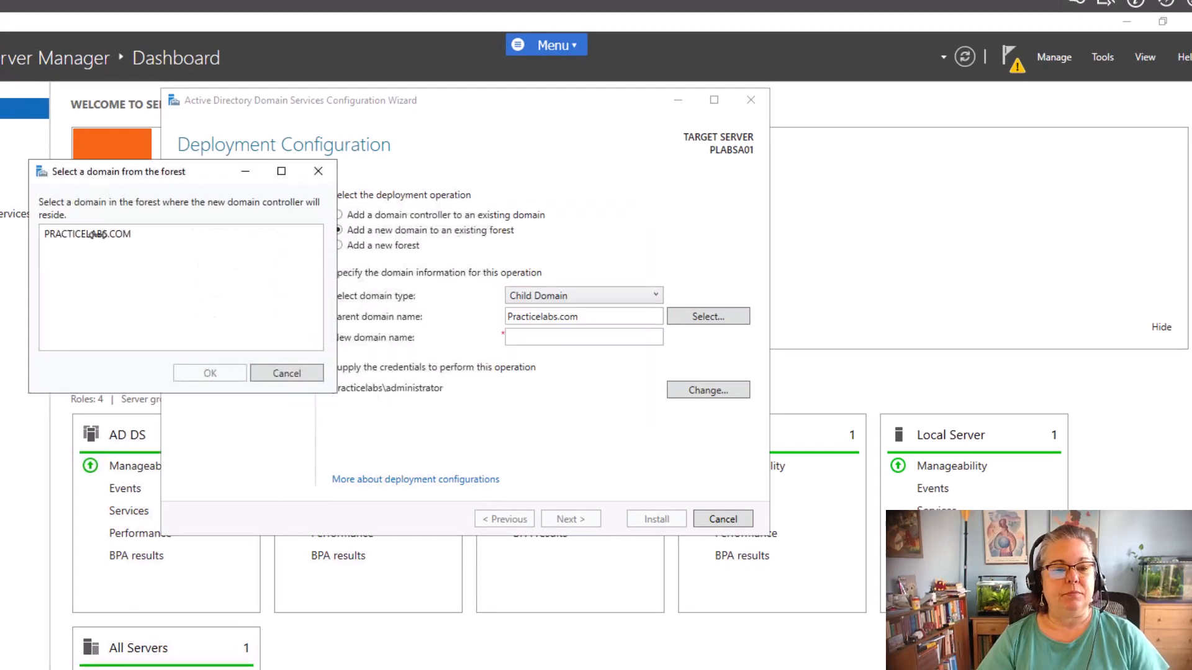
pyautogui.click(95, 234)
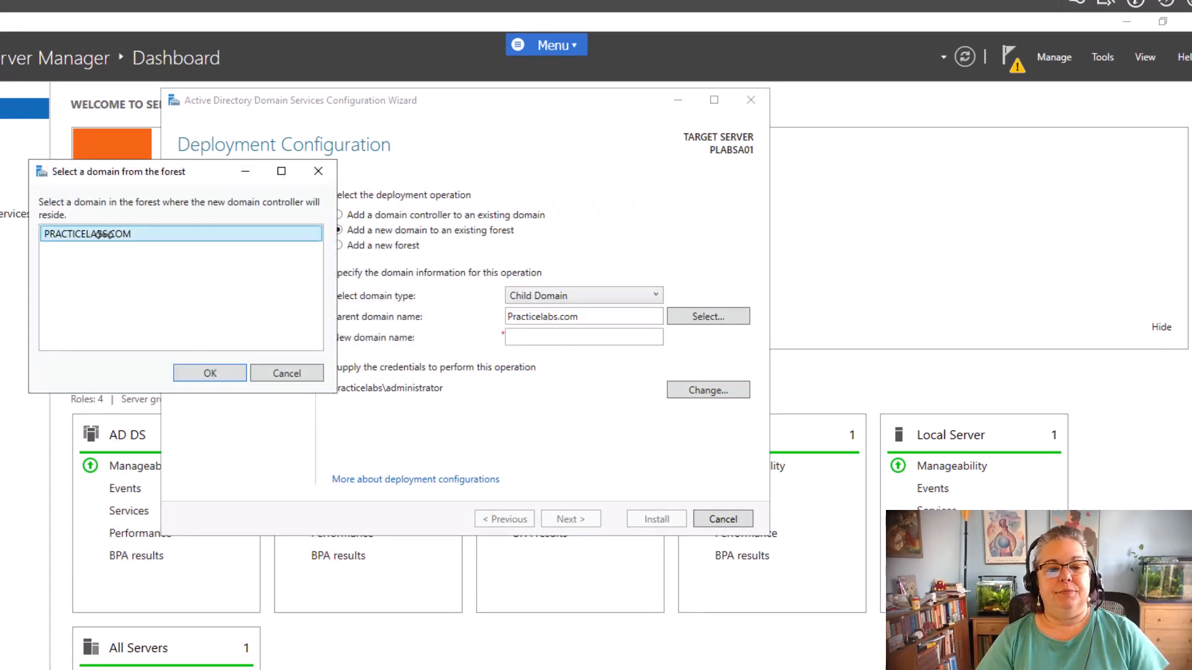
pyautogui.click(204, 372)
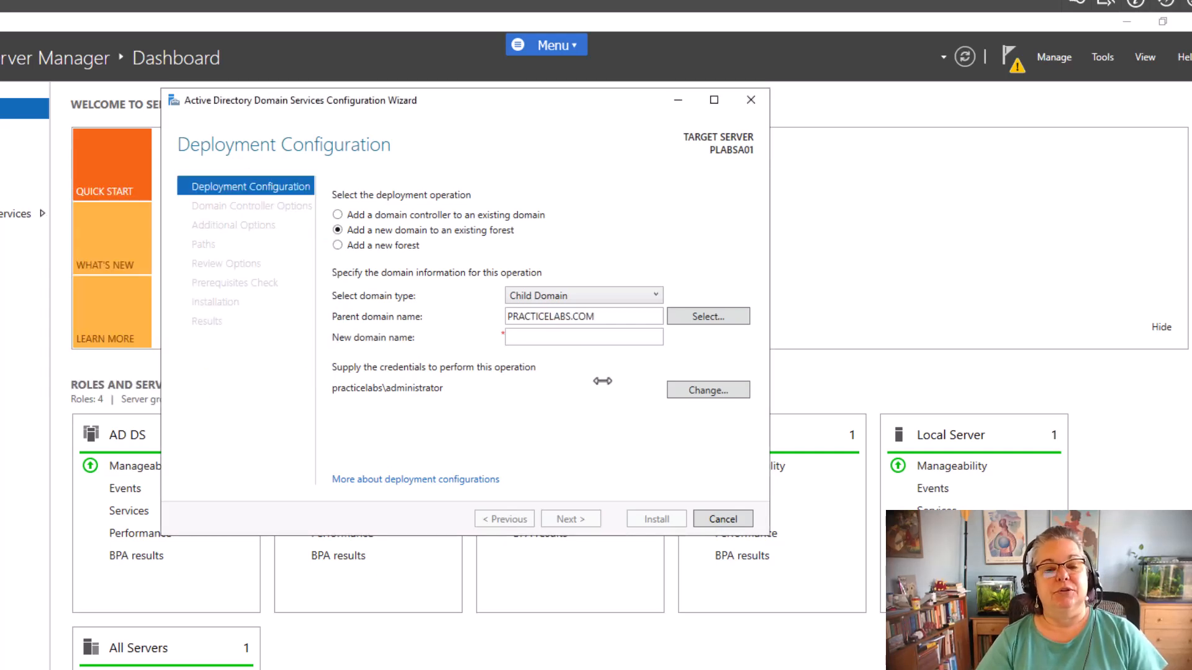
# Enter the user's first name as the new child domain name
pyautogui.click(593, 340)
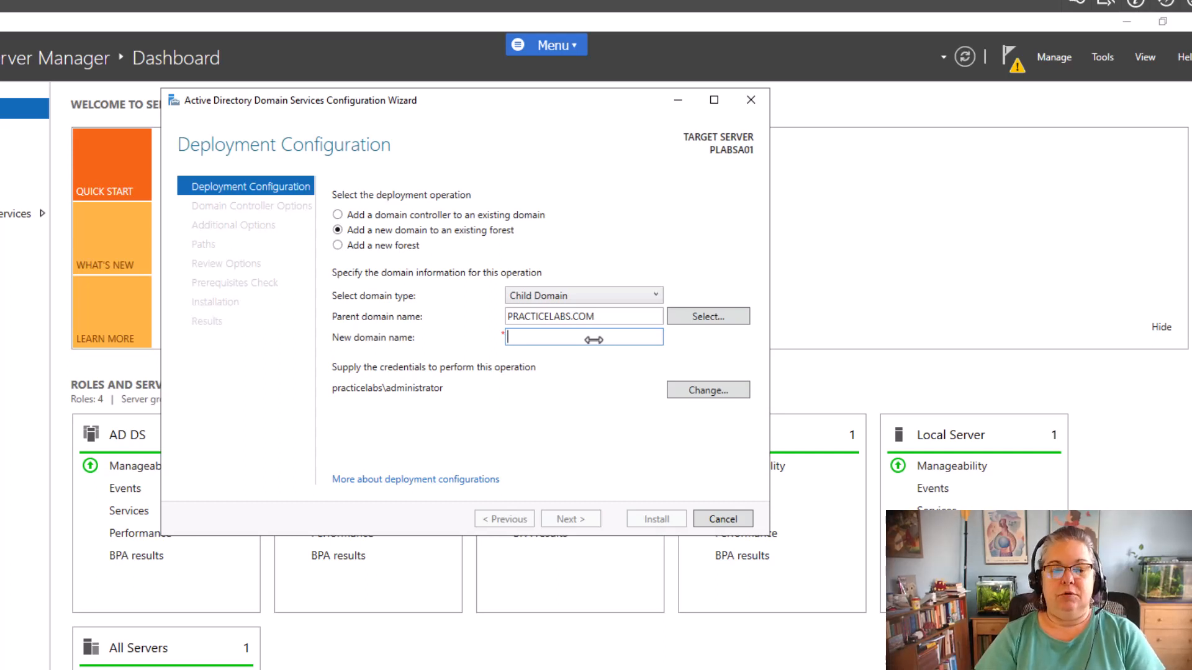
pyautogui.write('JULIE')
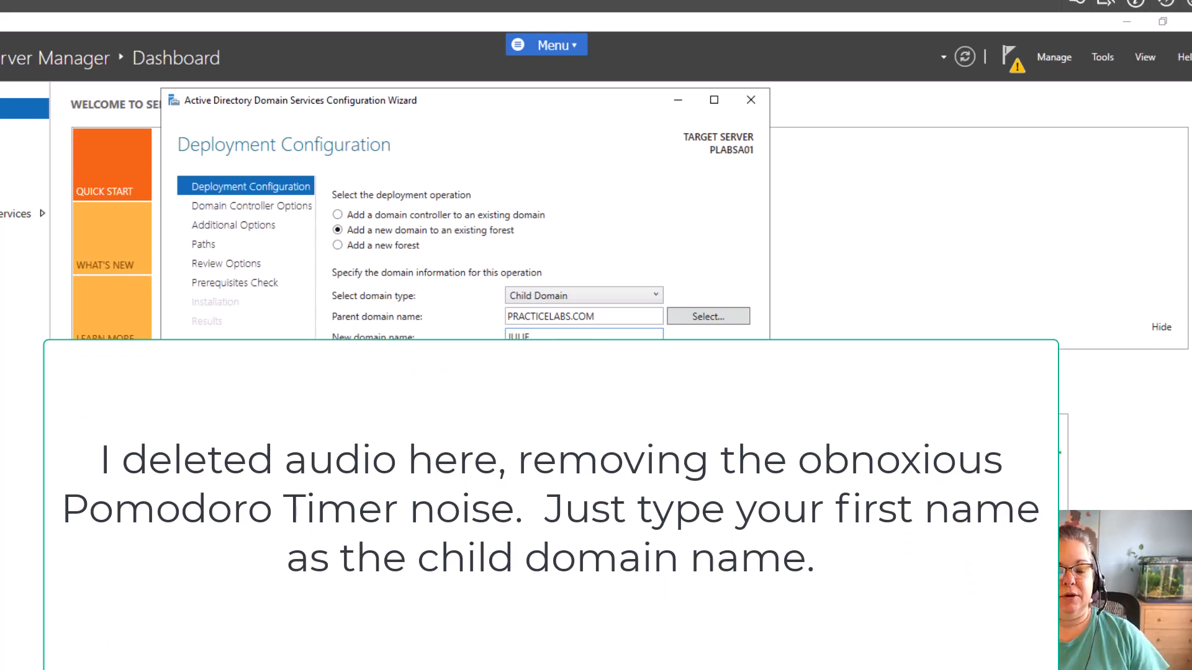
pyautogui.moveTo(361, 669)
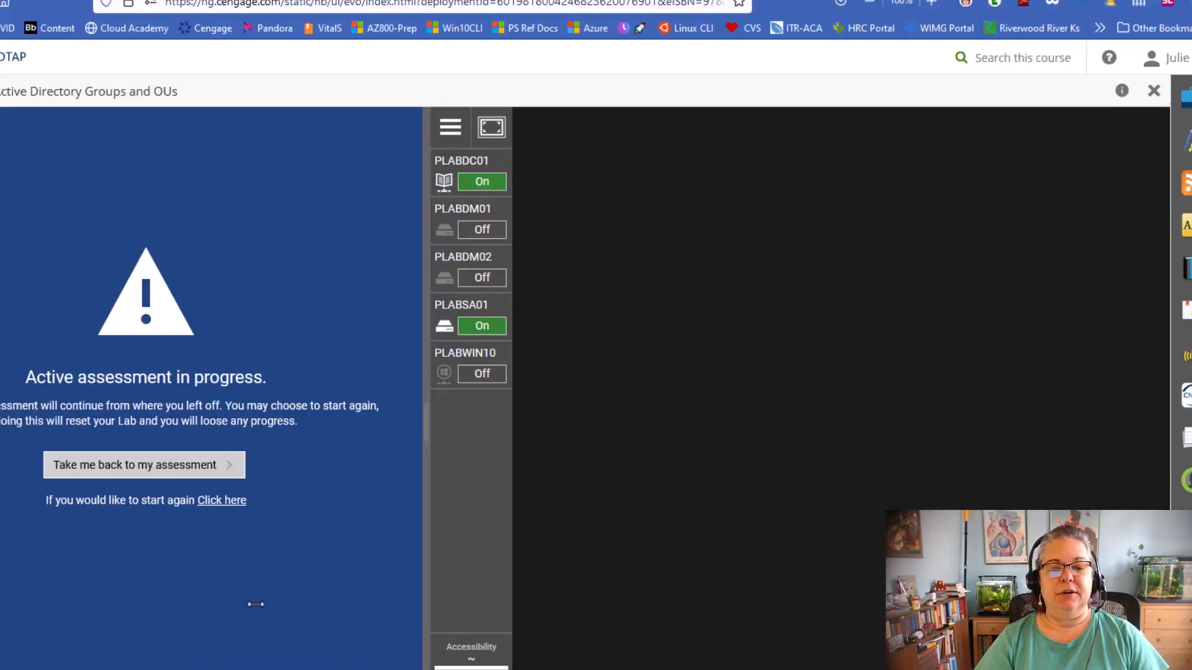
pyautogui.click(187, 645)
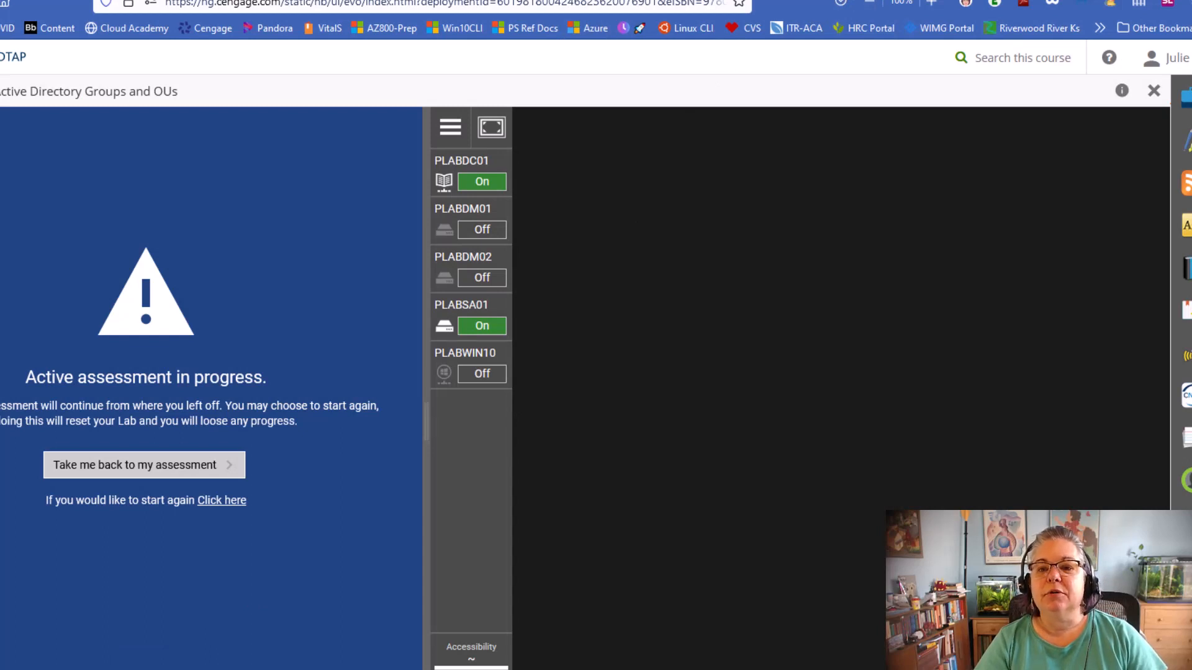
pyautogui.click(841, 0)
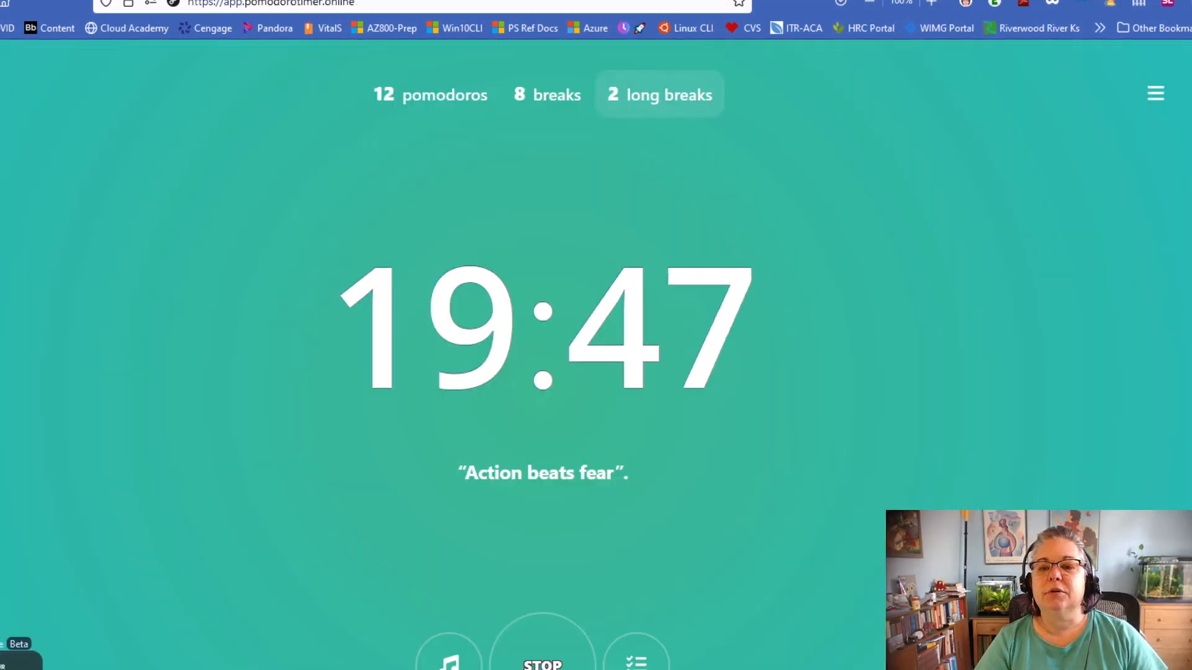
pyautogui.click(841, 0)
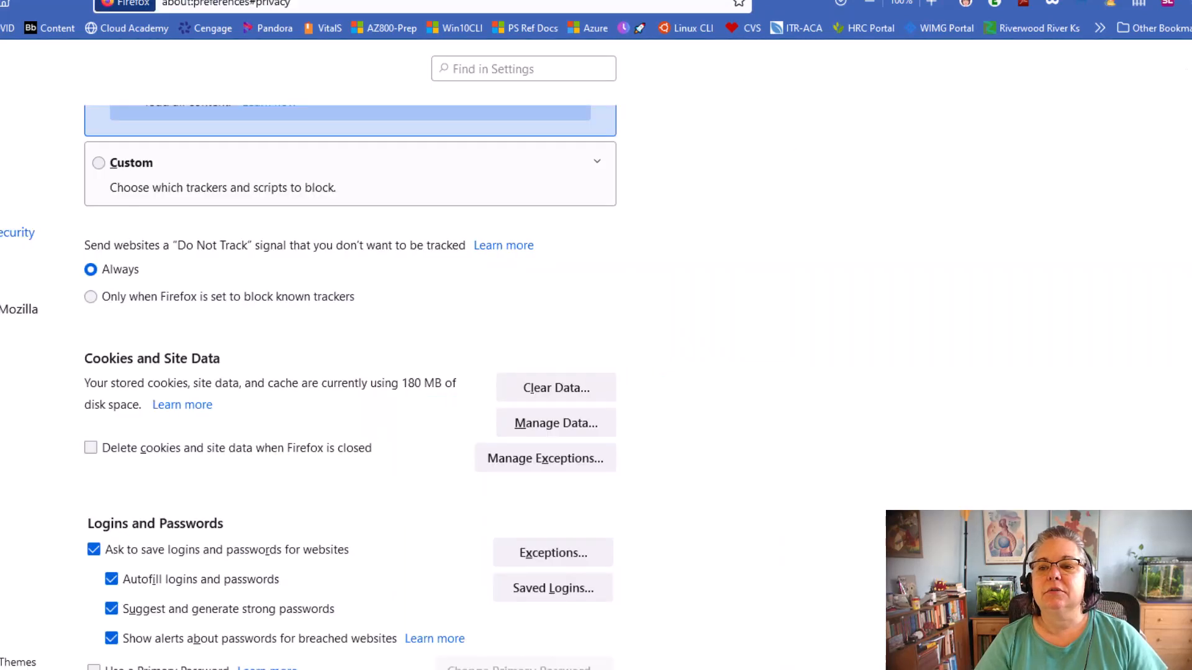
pyautogui.click(841, 0)
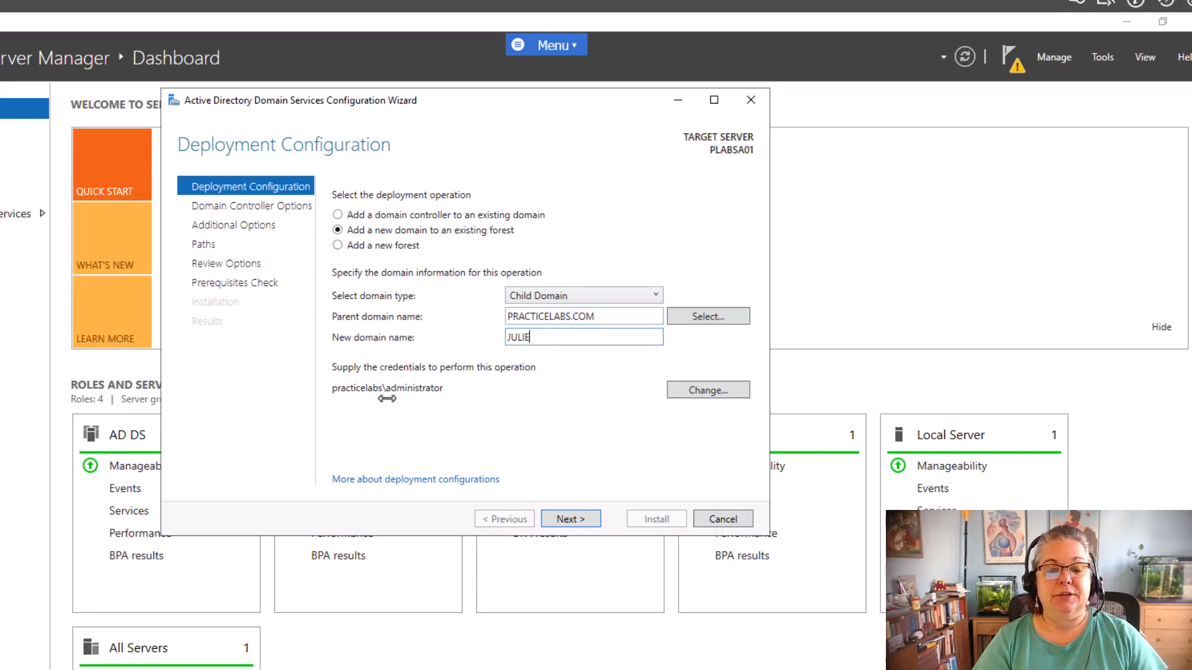
# Re-enter the practicelabs\administrator deployment credentials and advance to Domain Controller Options
pyautogui.click(708, 391)
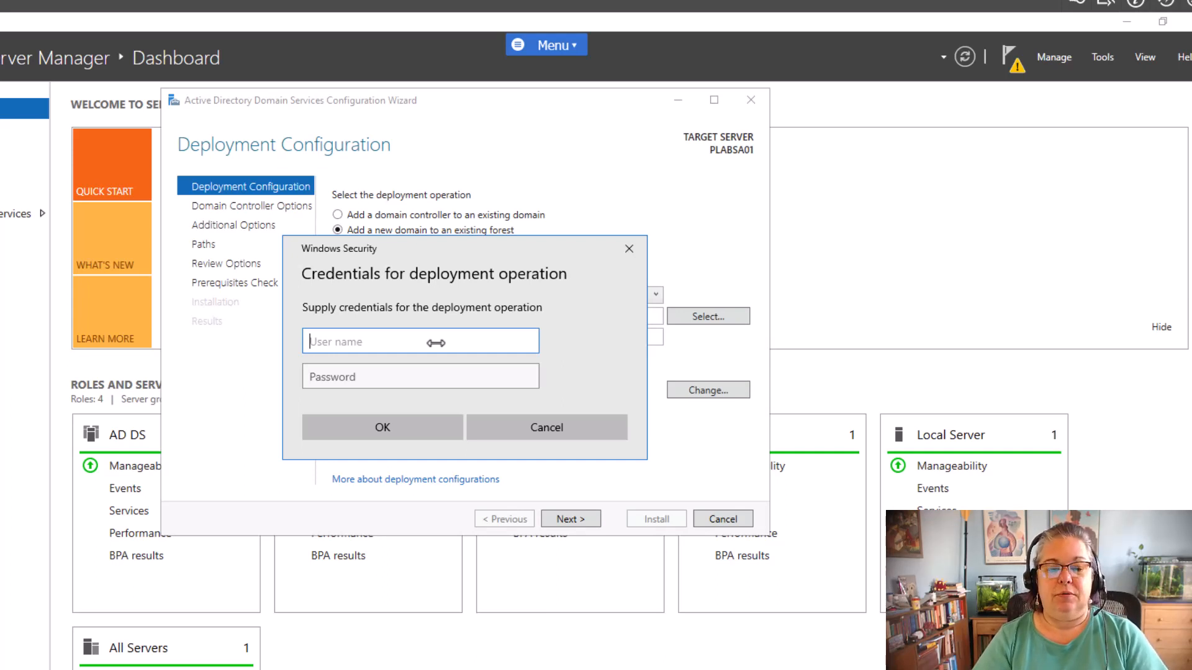
pyautogui.write('practicelabs')
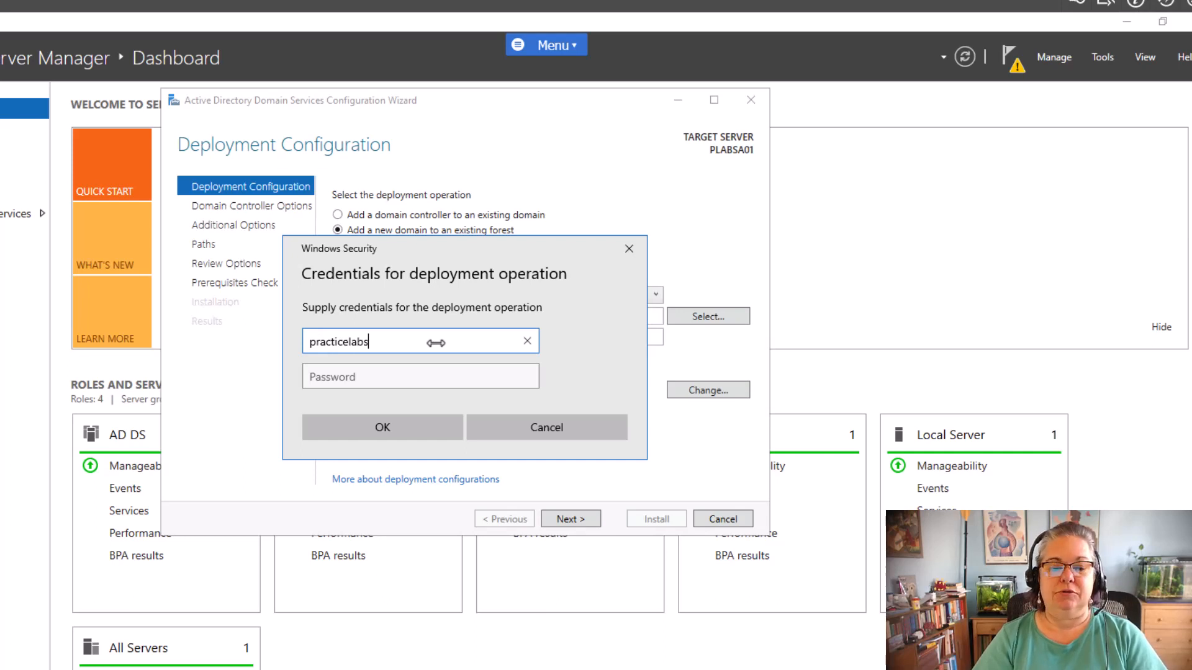
pyautogui.write('\\administrator')
pyautogui.press('Tab')
pyautogui.write('P')
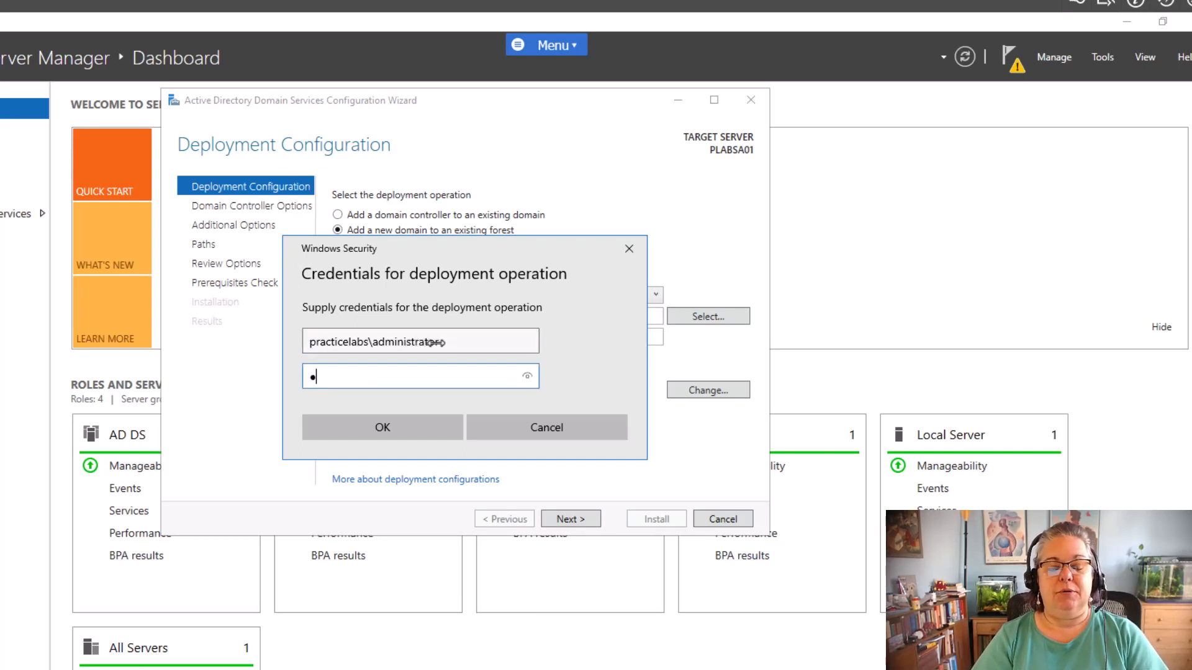
pyautogui.write('assw0rd')
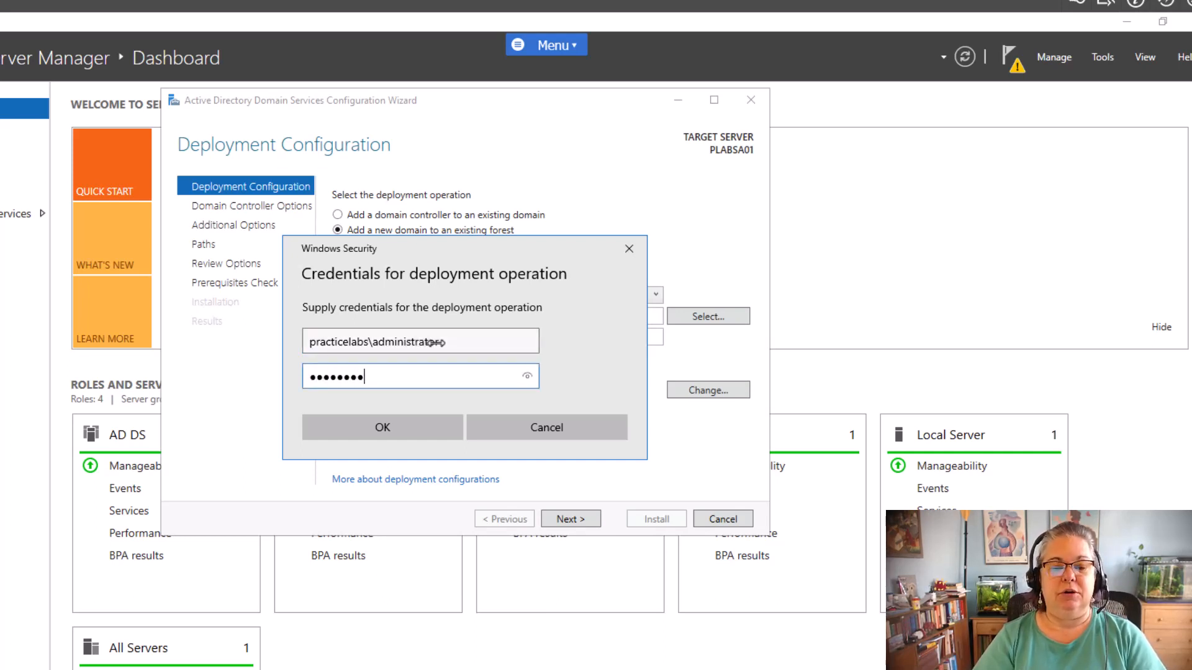
pyautogui.click(385, 428)
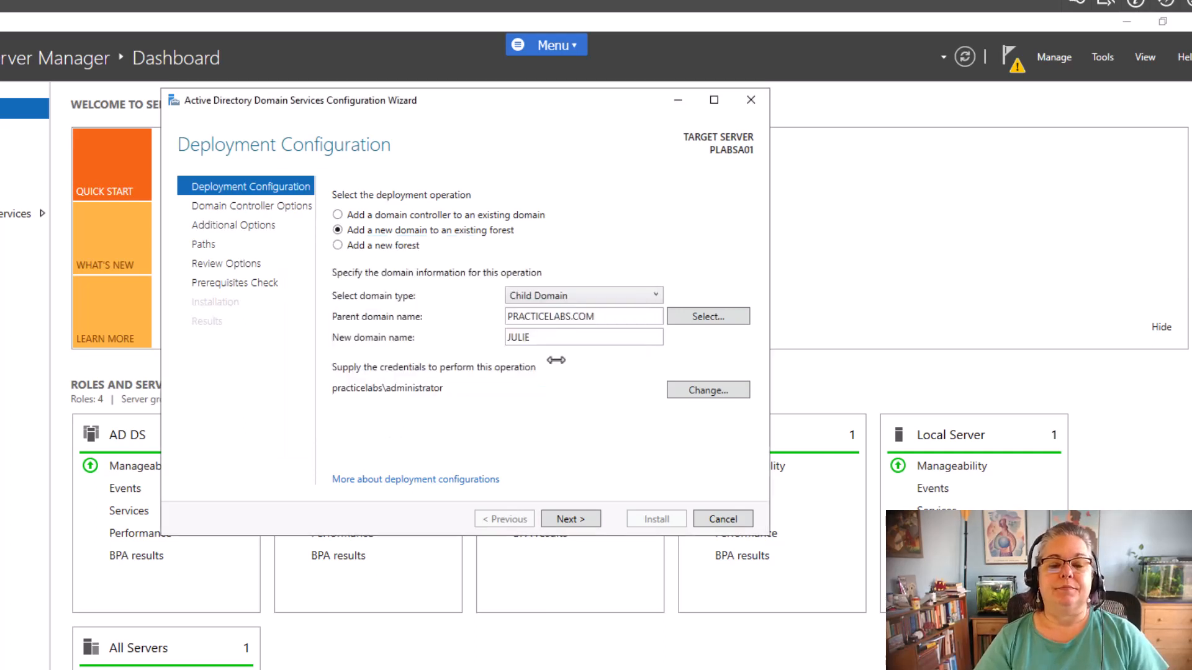
pyautogui.click(571, 519)
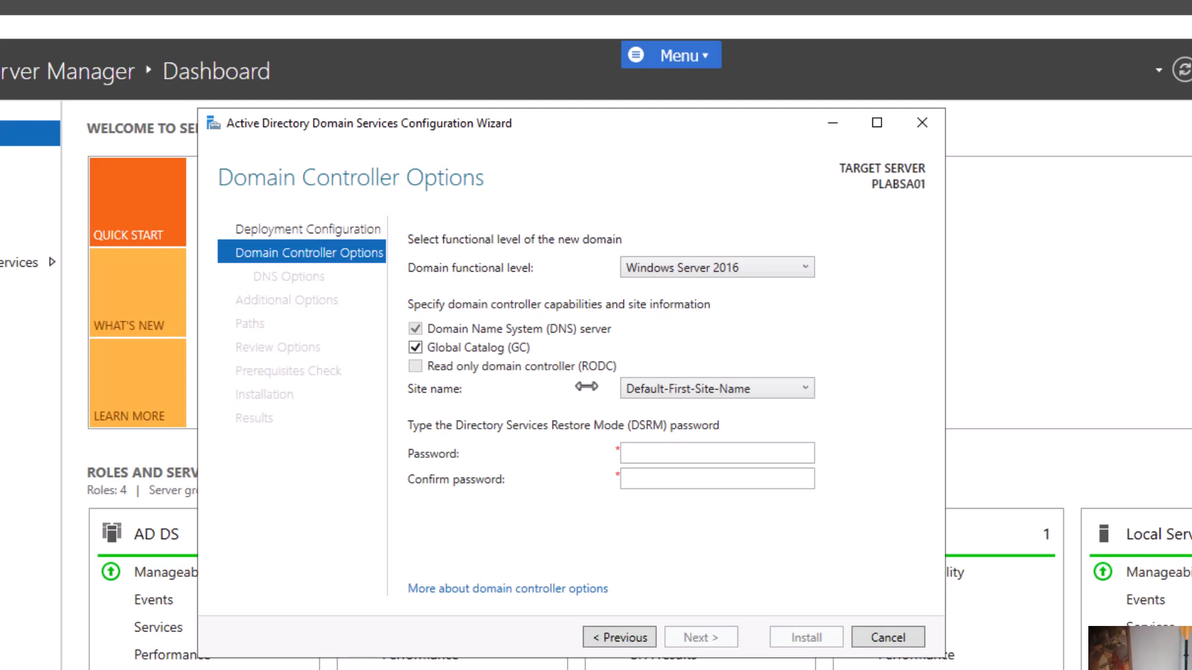
# Enter and confirm the Directory Services Restore Mode password, then advance to DNS Options
pyautogui.click(651, 465)
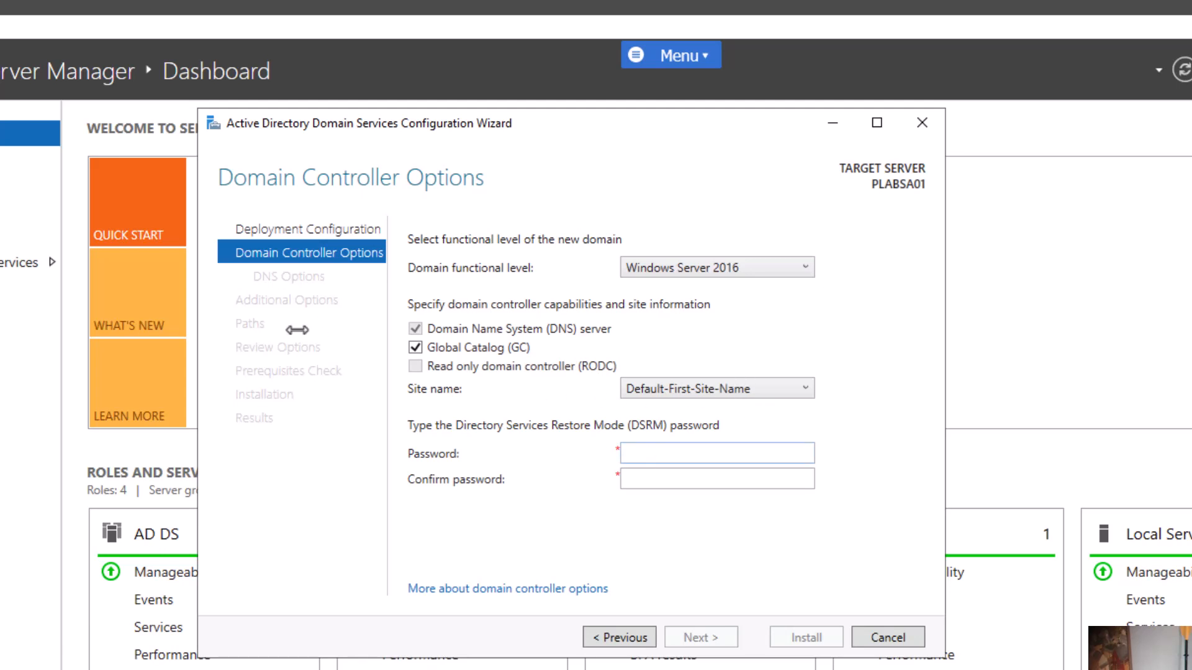
pyautogui.click(705, 454)
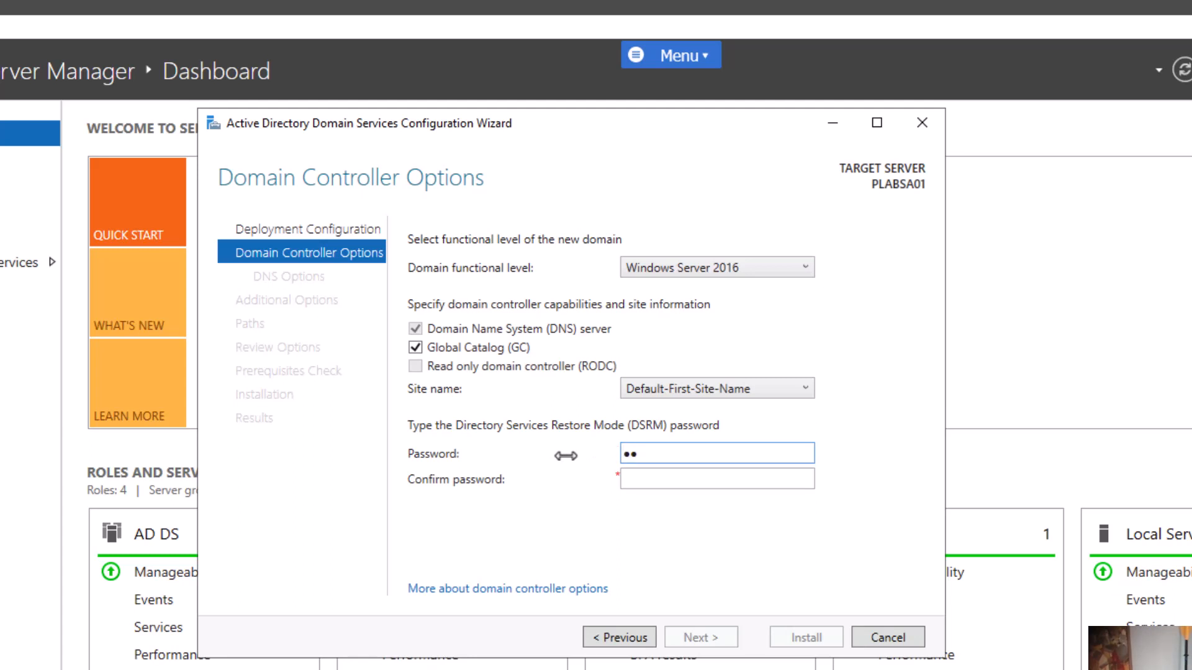
pyautogui.write('***')
pyautogui.press('Tab')
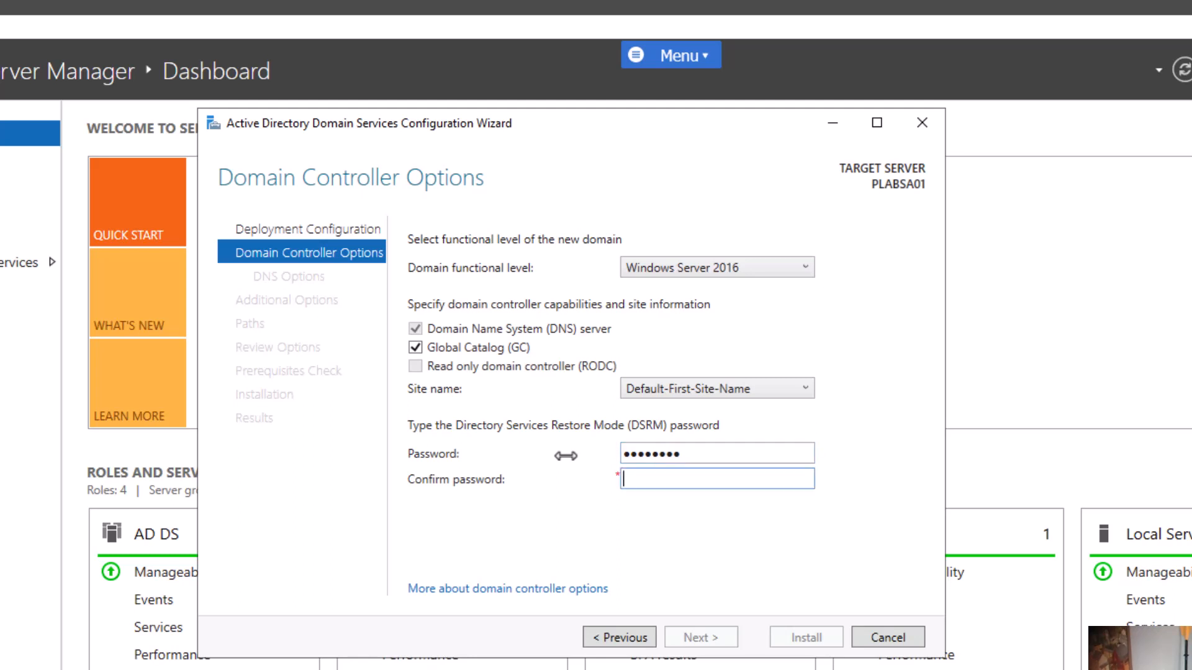
pyautogui.write('********')
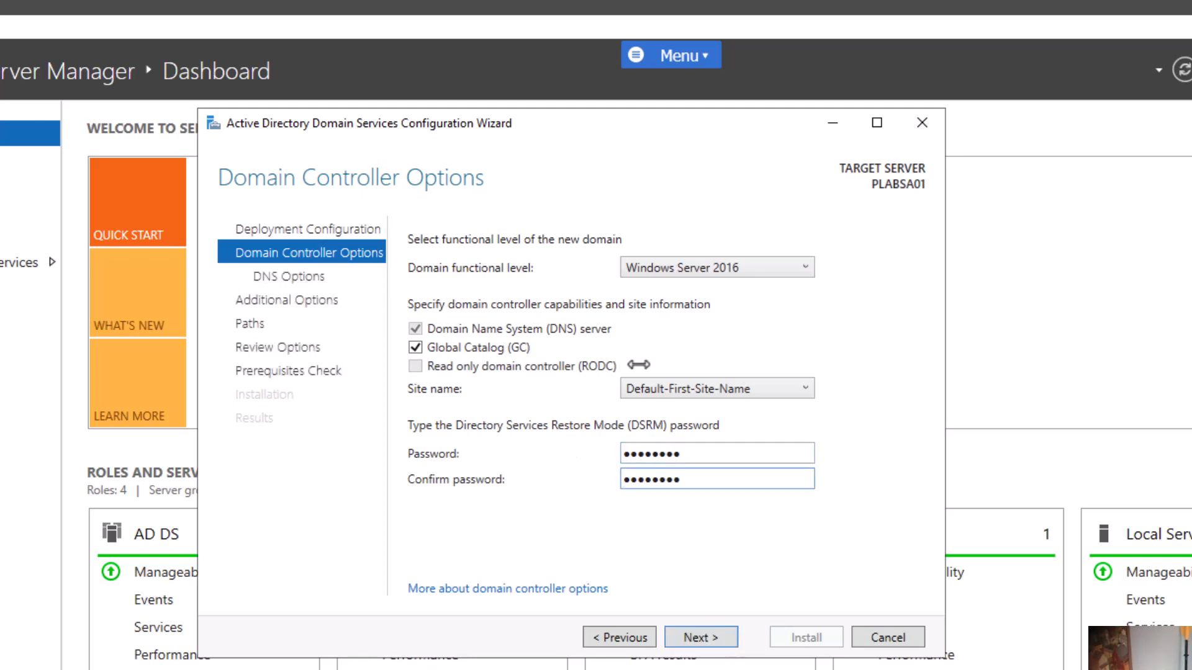
pyautogui.click(700, 640)
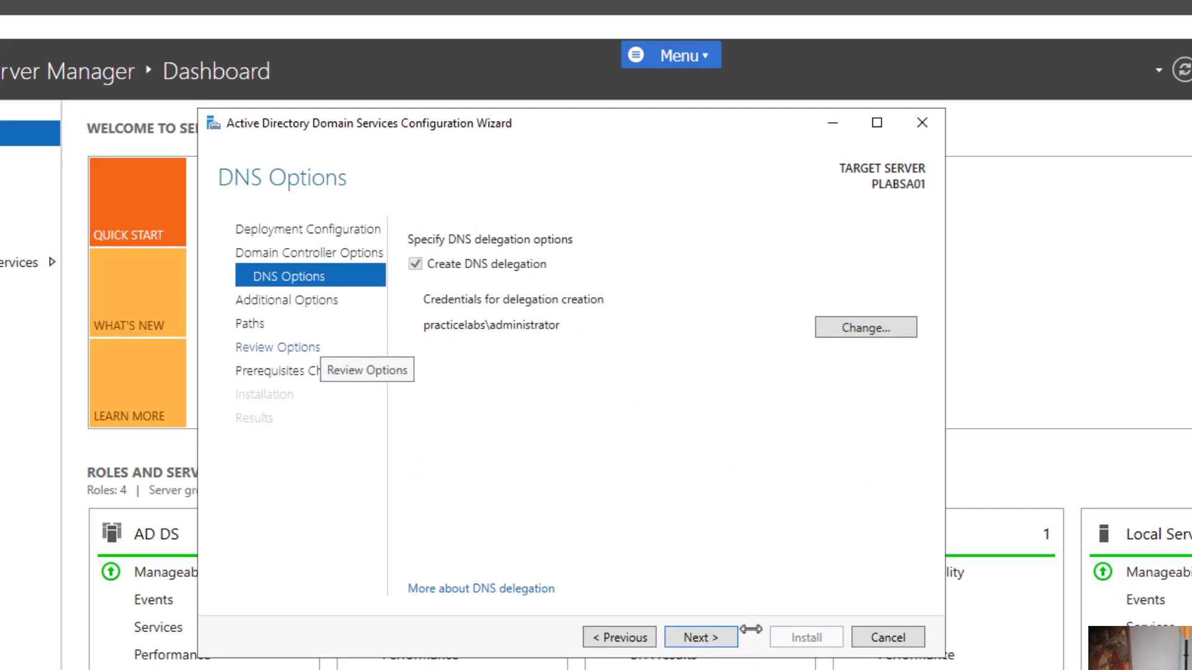
# Accept the DNS options and keep NetBIOS name JULIE to reach the Paths page
pyautogui.click(717, 641)
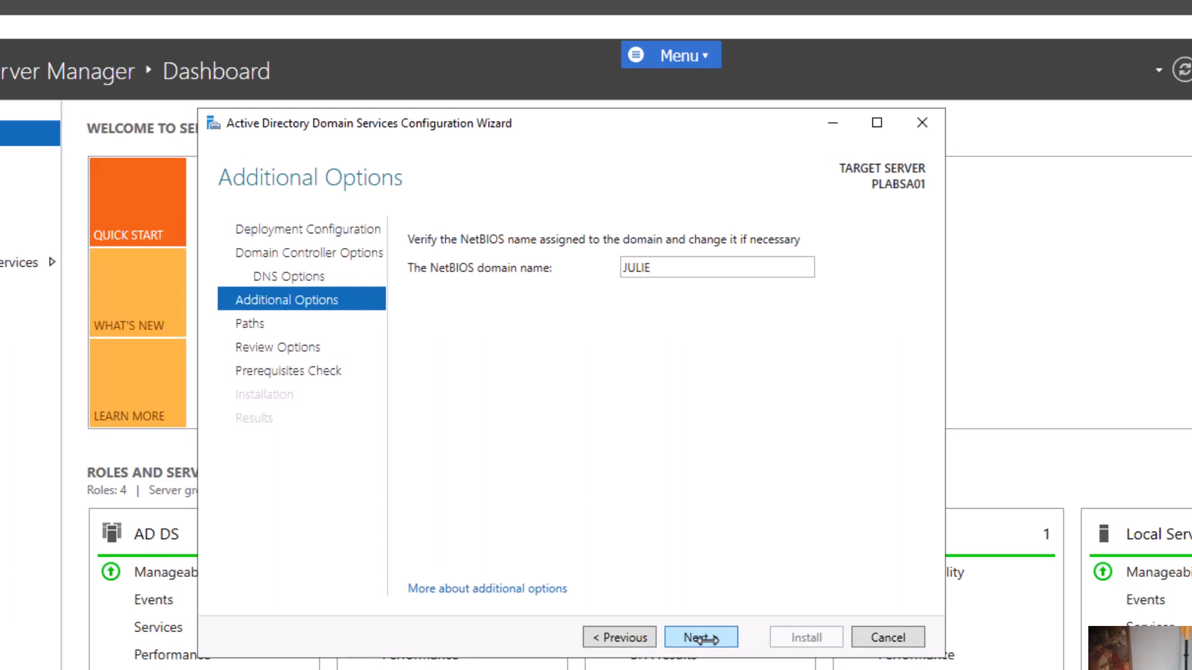
pyautogui.click(702, 639)
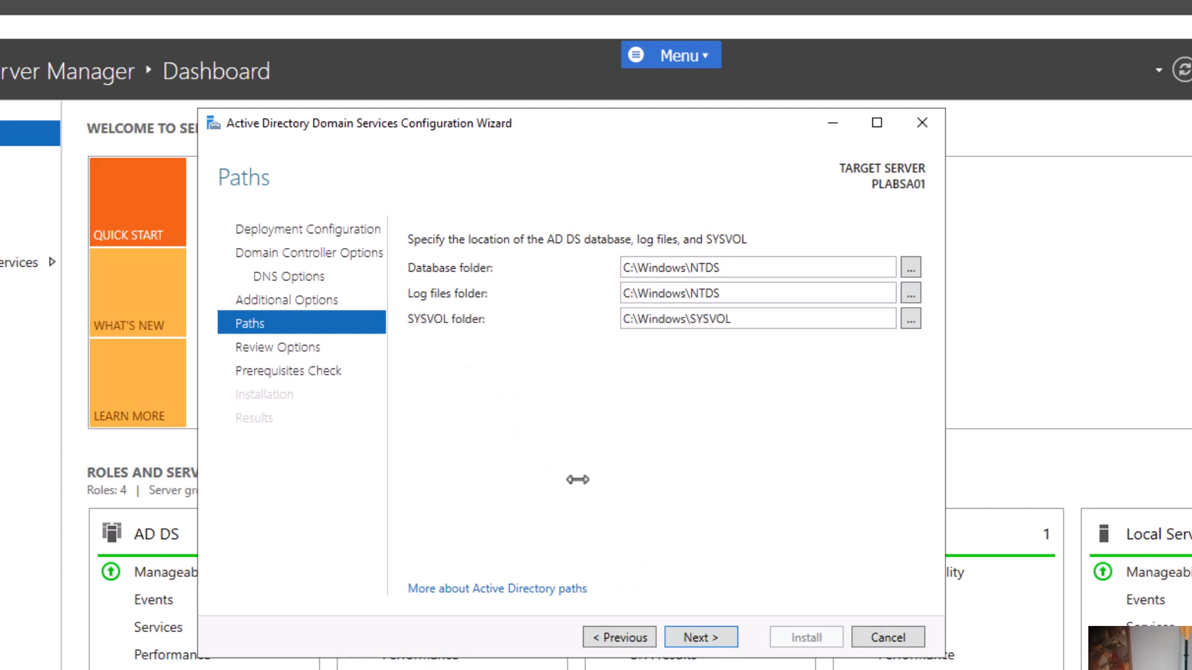
# Review the selections and their PowerShell script, then run the prerequisites check
pyautogui.click(707, 637)
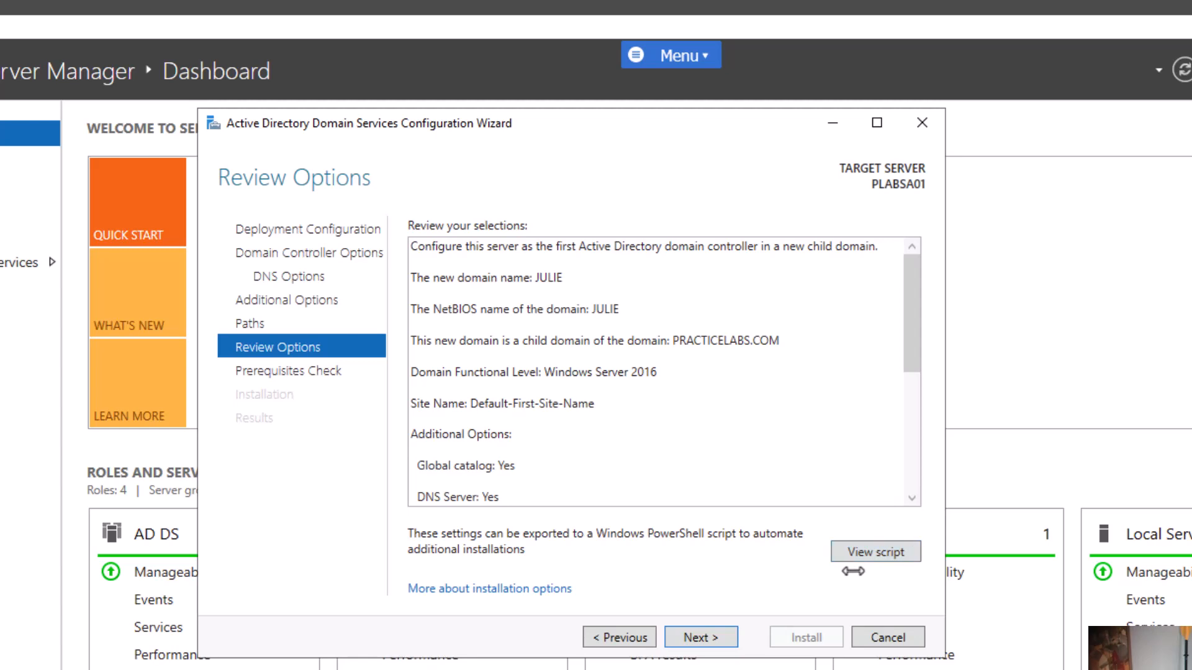
pyautogui.click(857, 552)
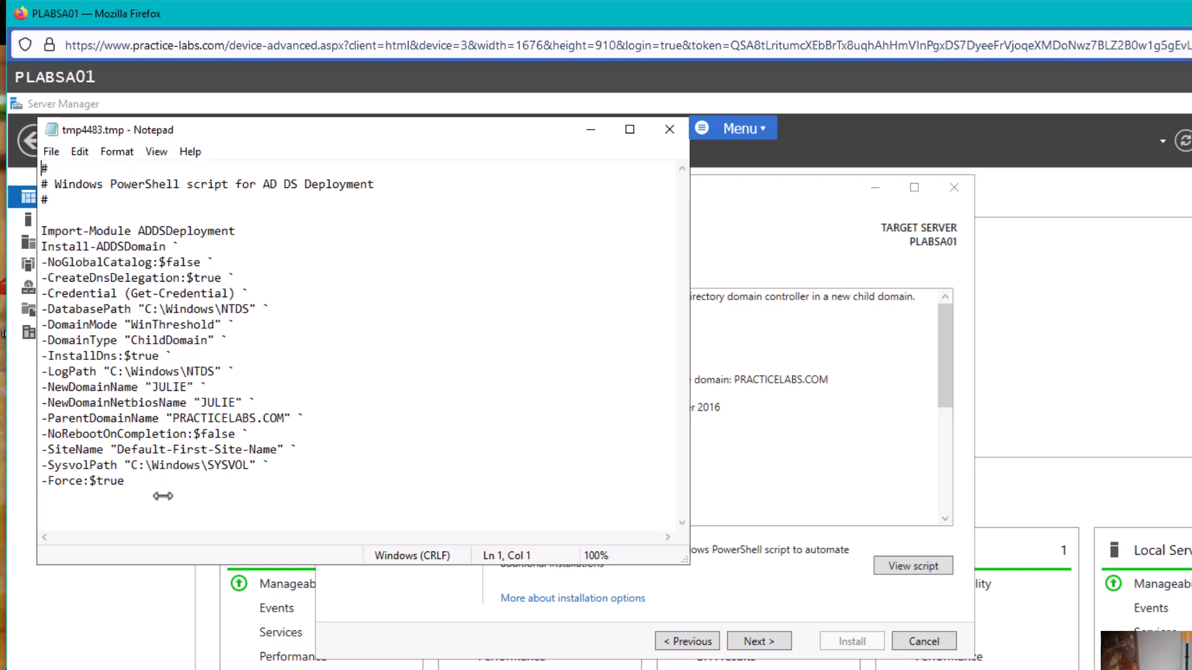
pyautogui.click(668, 131)
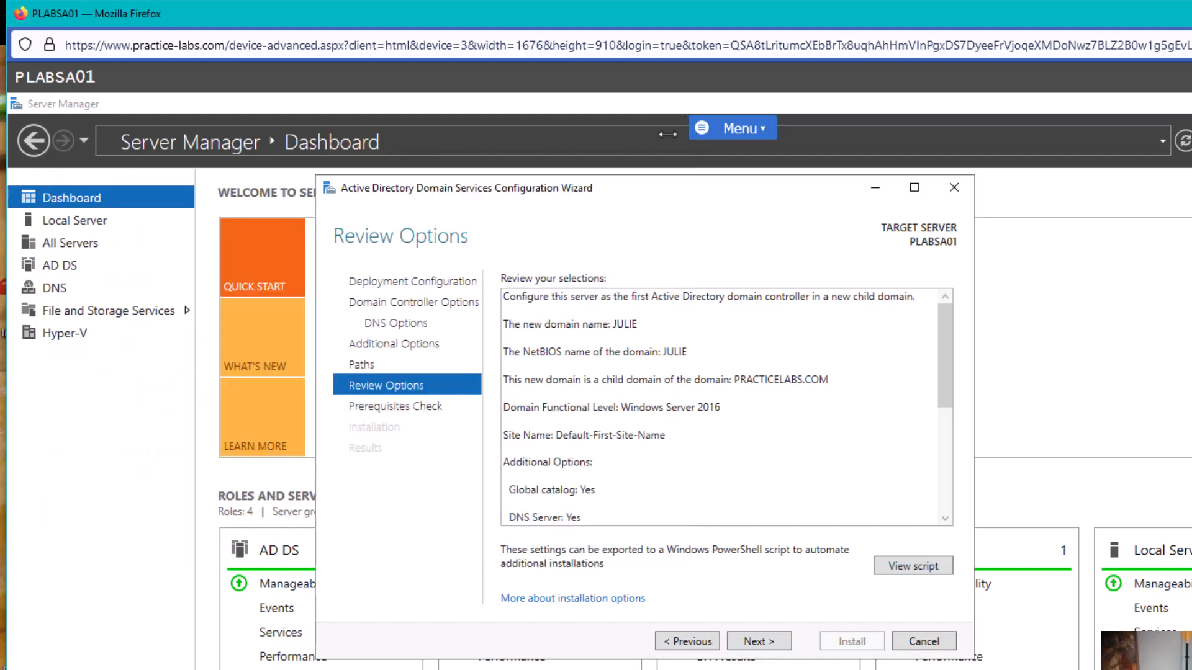
pyautogui.click(759, 642)
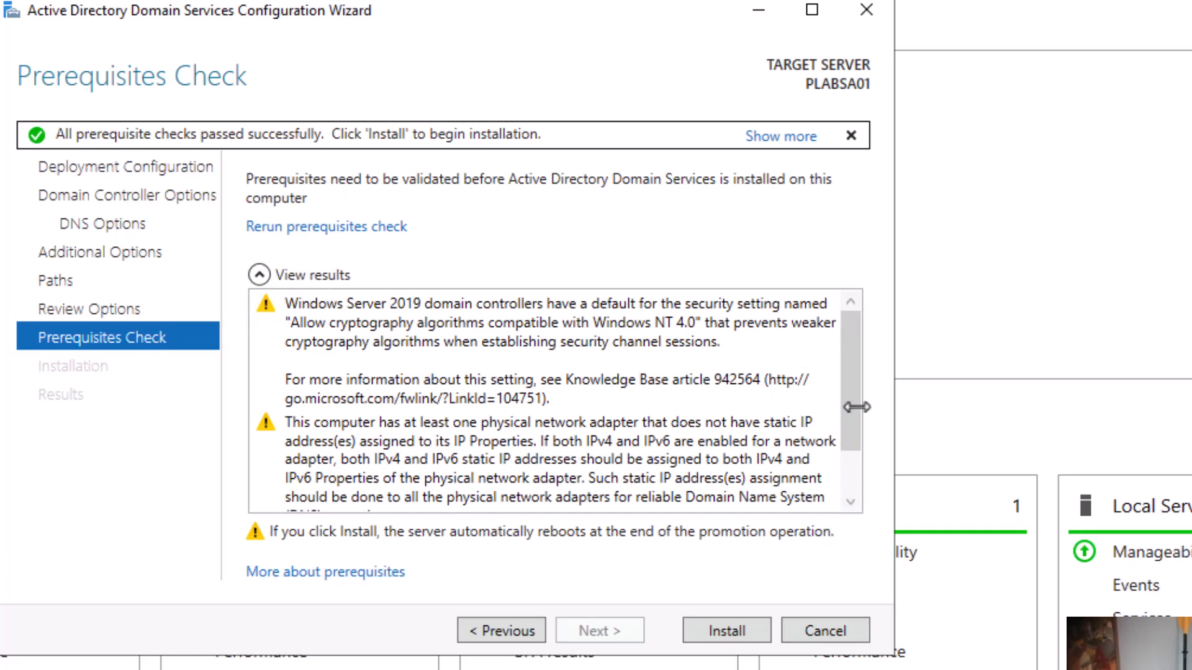
# Scroll through the passed prerequisite results and start the AD DS installation
pyautogui.moveTo(854, 397); pyautogui.dragTo(835, 500)
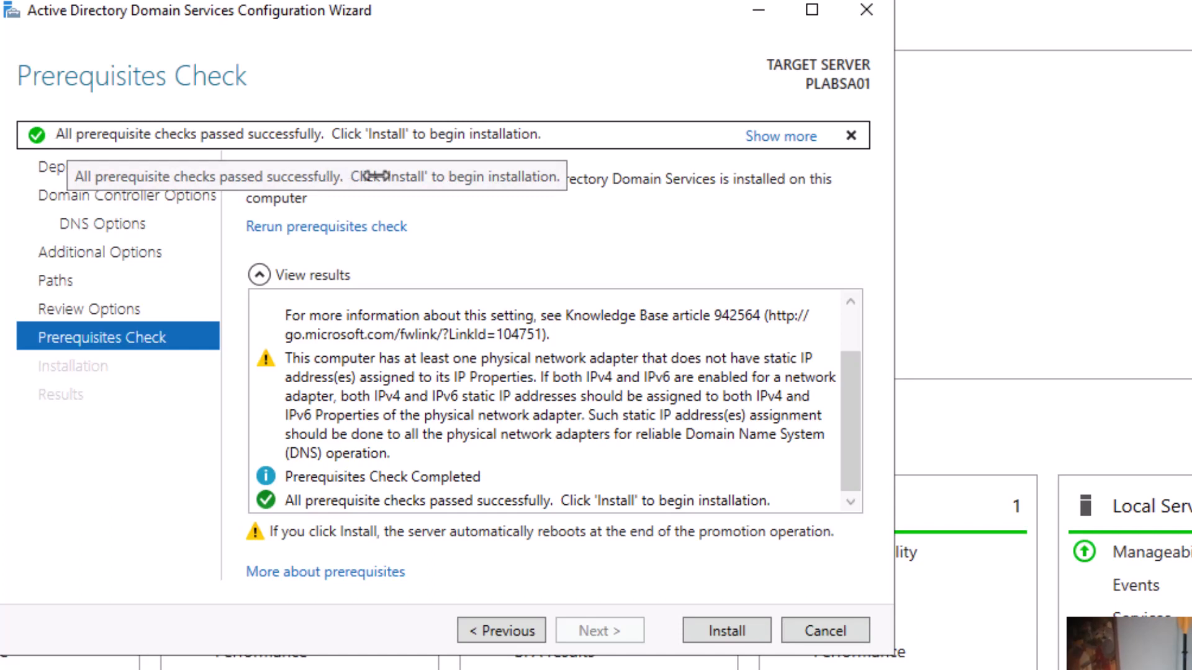
pyautogui.click(745, 629)
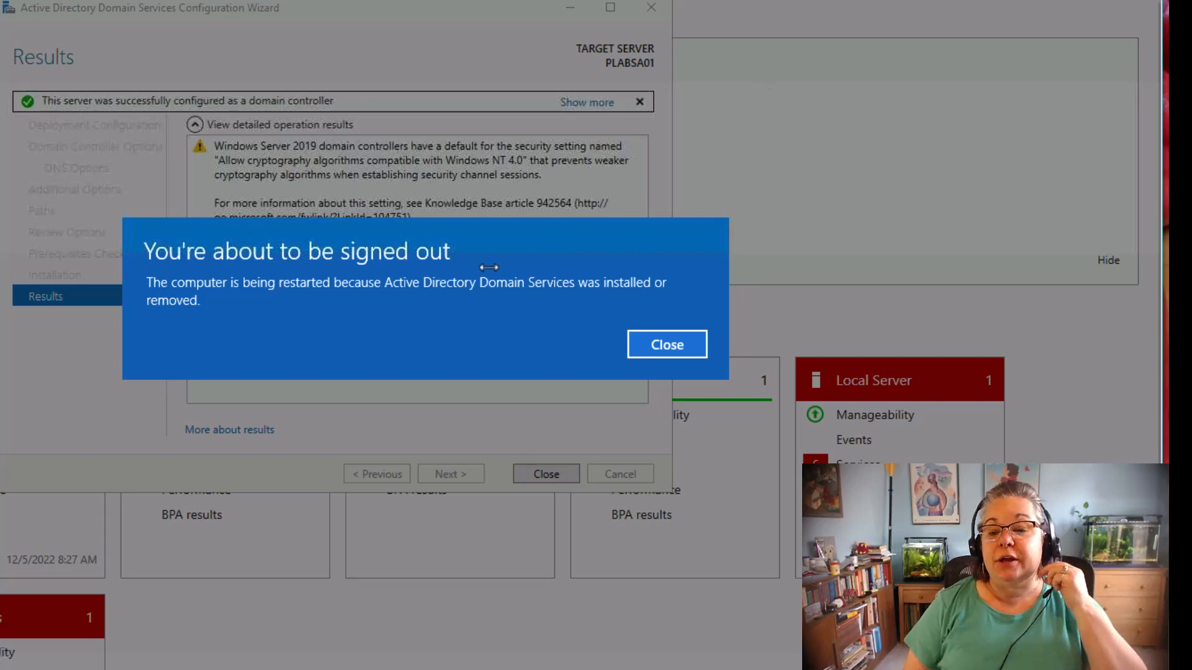
# Close the 'You're about to be signed out' notice so PLABSA01 restarts
pyautogui.click(678, 345)
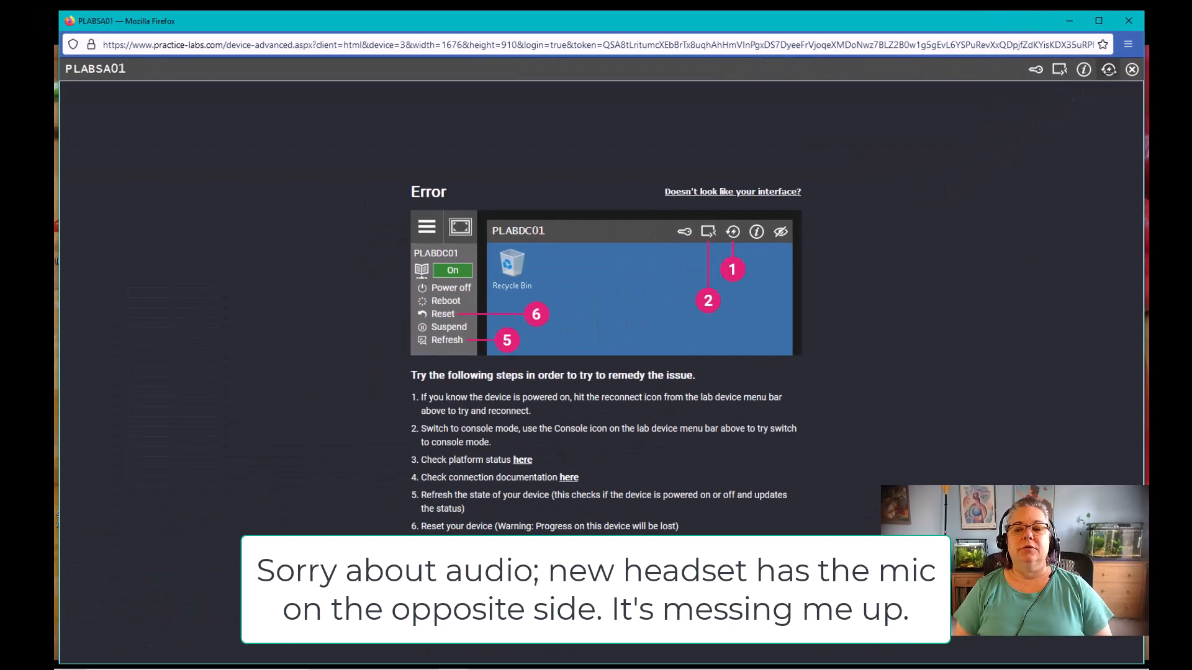
# Reconnect to the PLABSA01 lab device and switch the session to console mode
pyautogui.click(1109, 70)
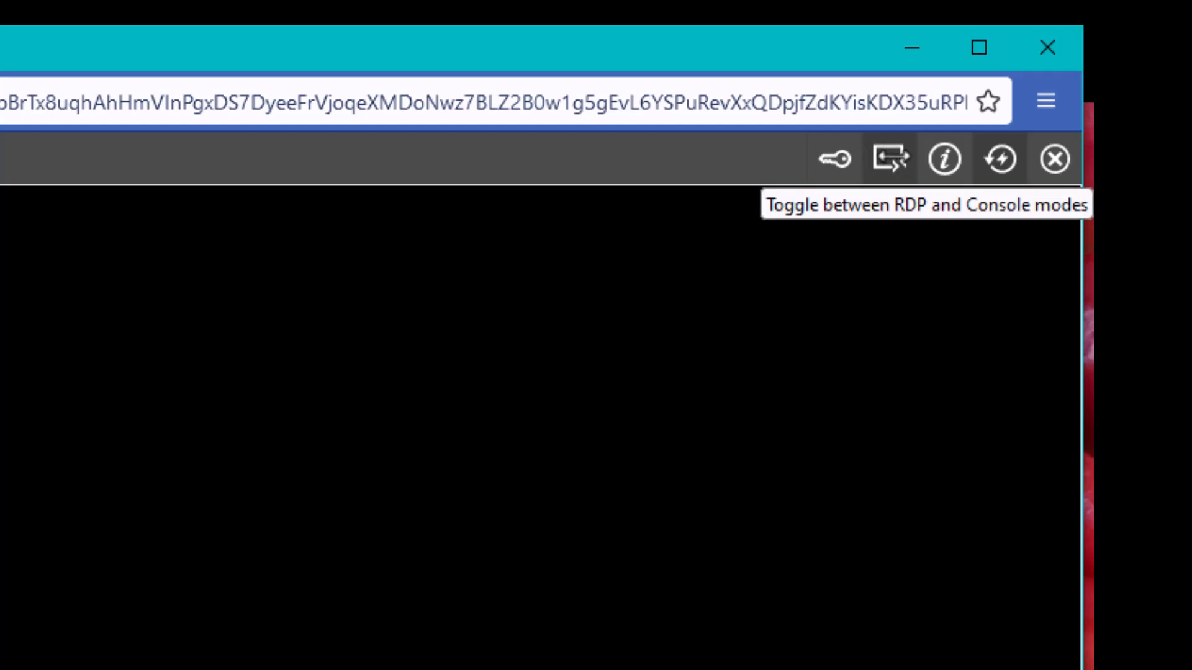
pyautogui.click(892, 159)
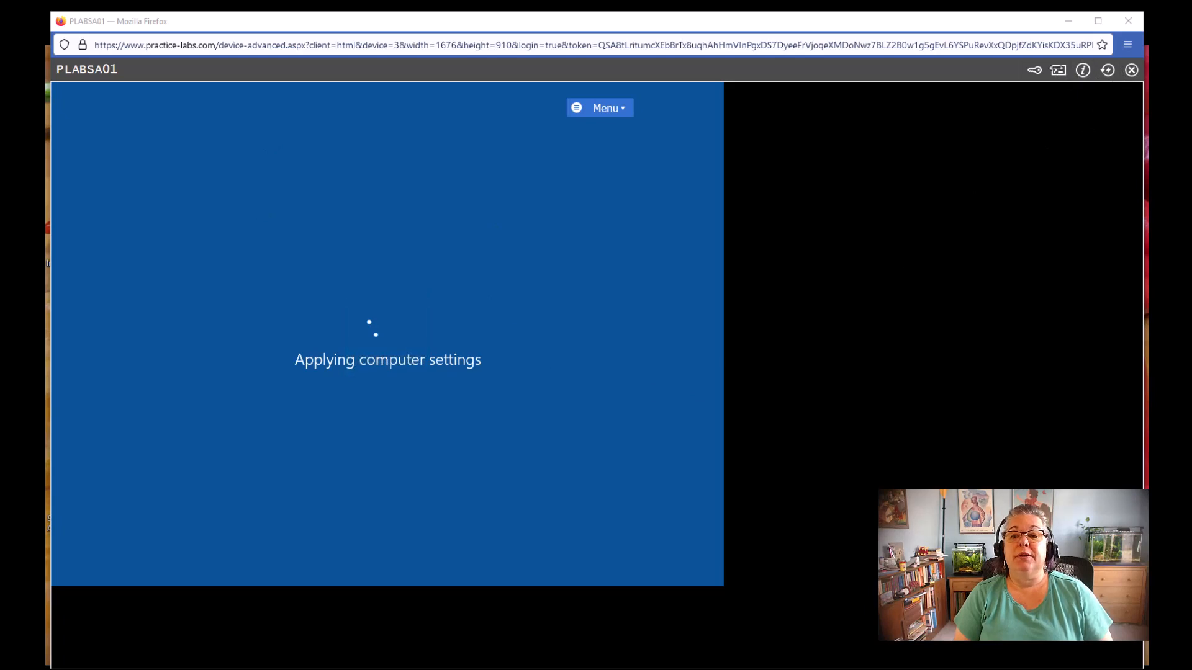
# Close the PLABSA01 window and switch to the aquariawise.com fish article window
pyautogui.click(1058, 70)
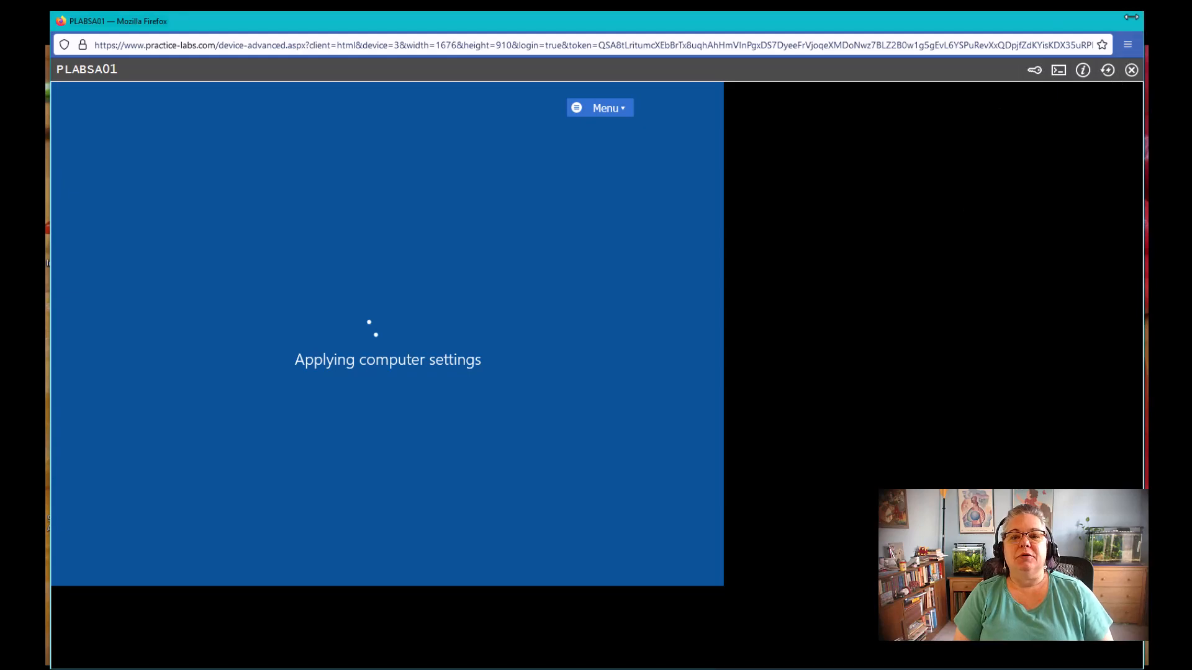
pyautogui.click(1128, 20)
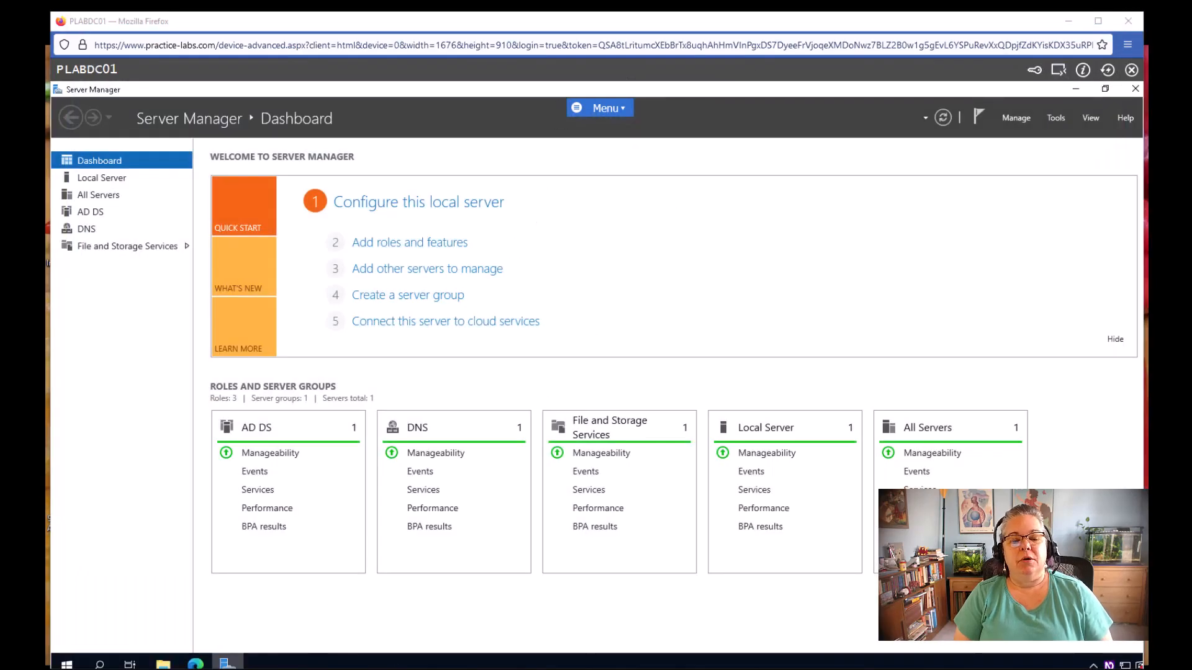
pyautogui.moveTo(481, 669)
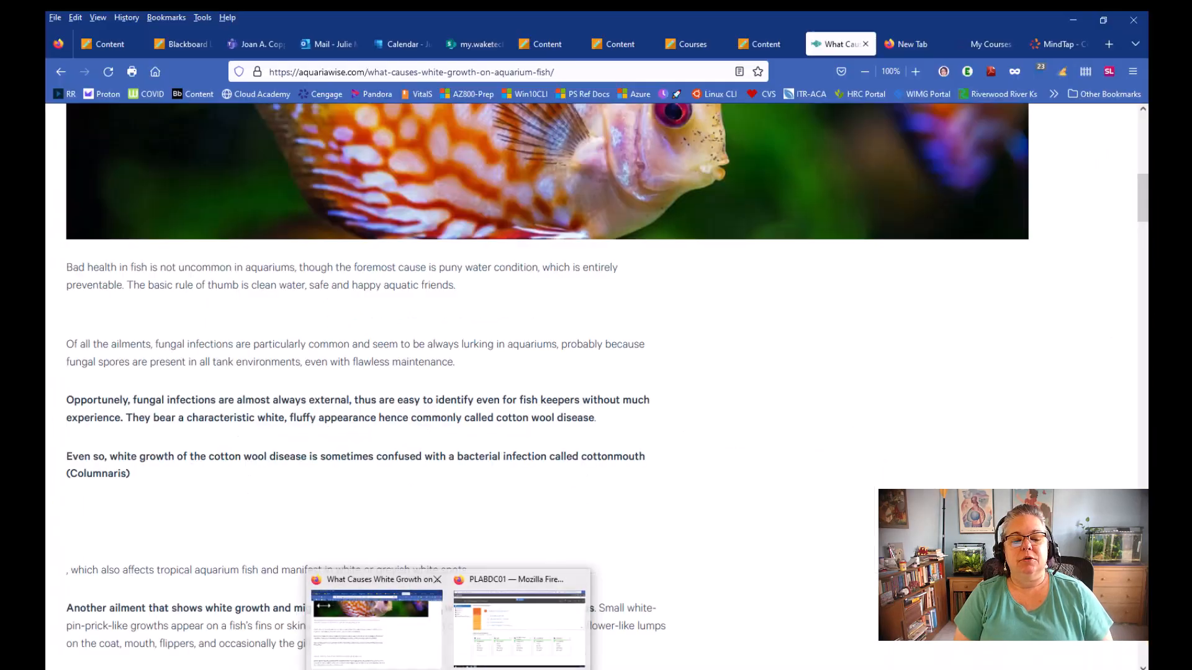
pyautogui.click(323, 606)
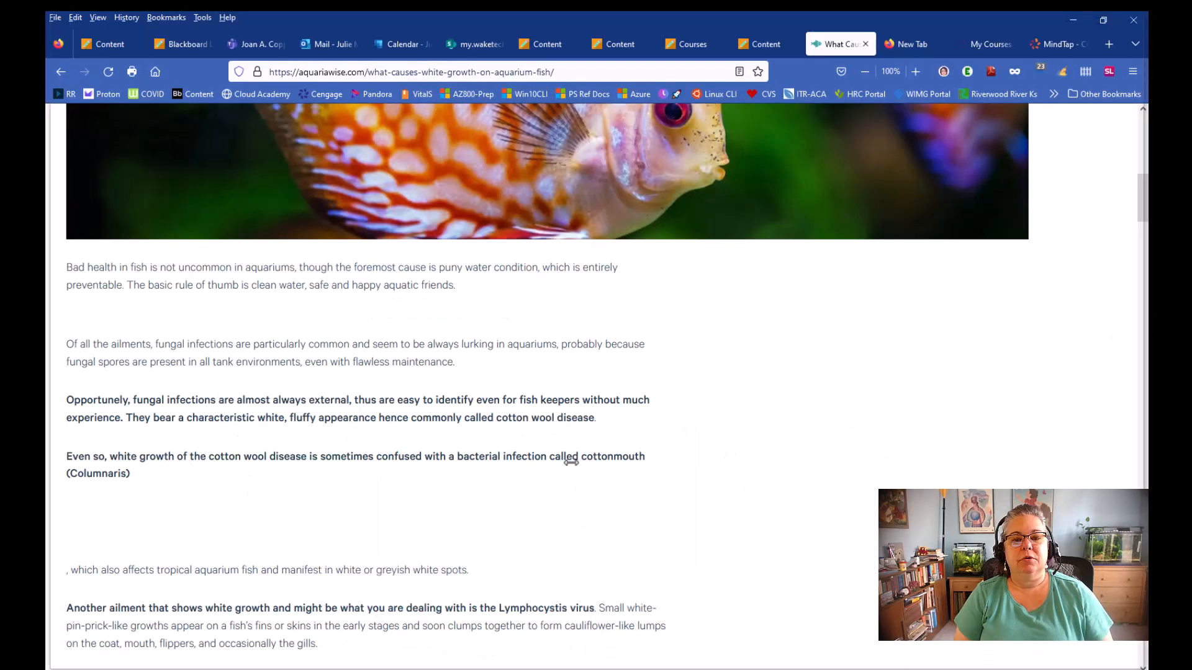
# Load the MindTap Lab 4-2 tab, then bring the PLABDC01 Server Manager window forward
pyautogui.click(1074, 20)
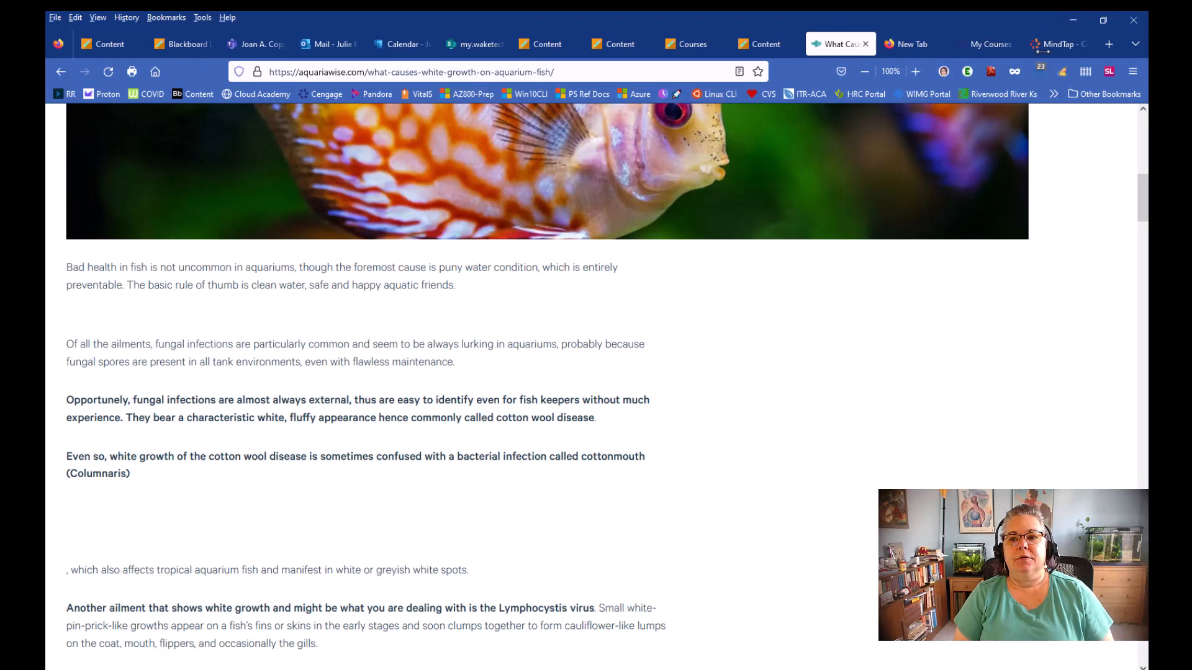
pyautogui.click(1059, 44)
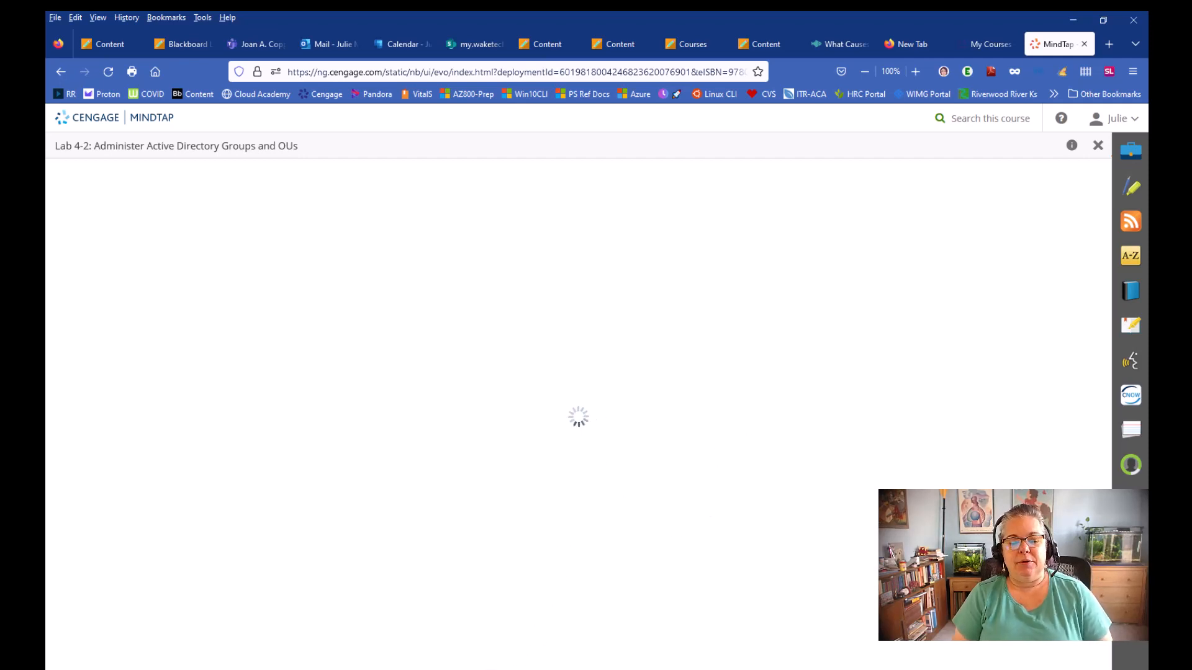
pyautogui.moveTo(499, 669)
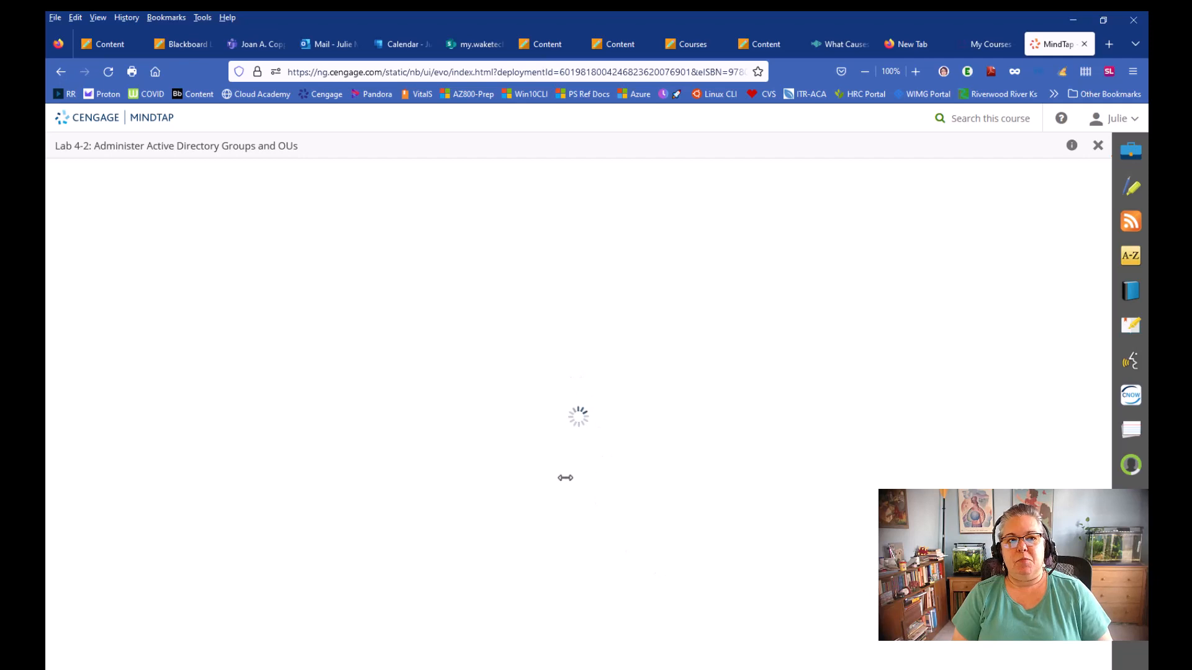
pyautogui.moveTo(446, 667)
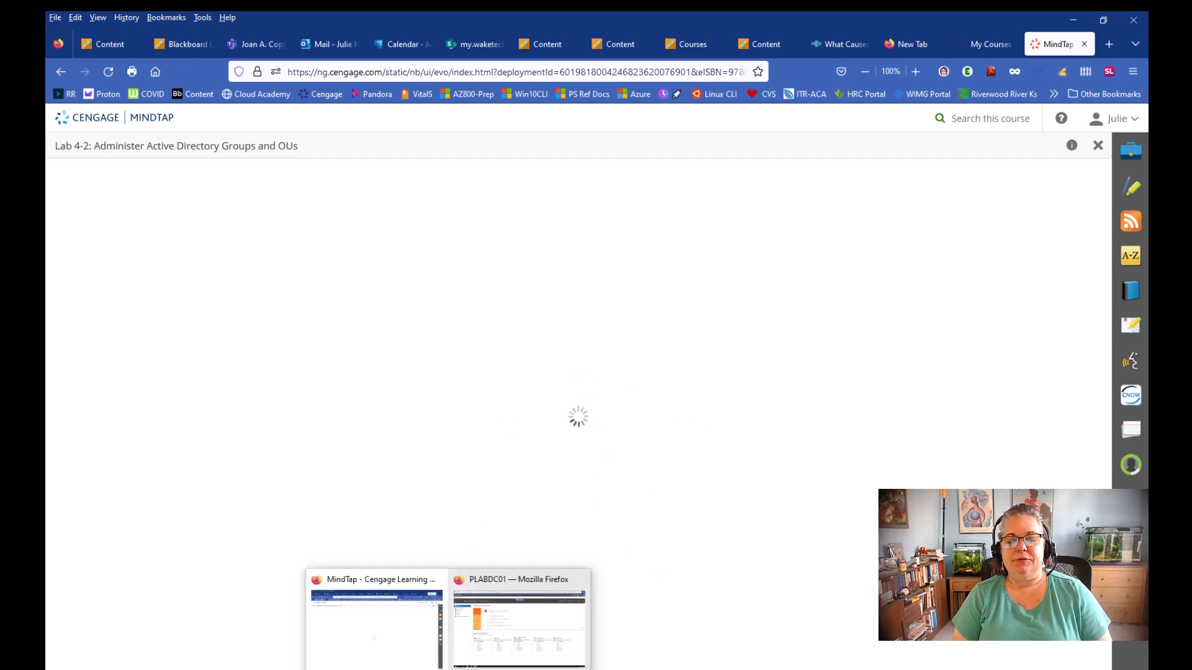
pyautogui.click(511, 609)
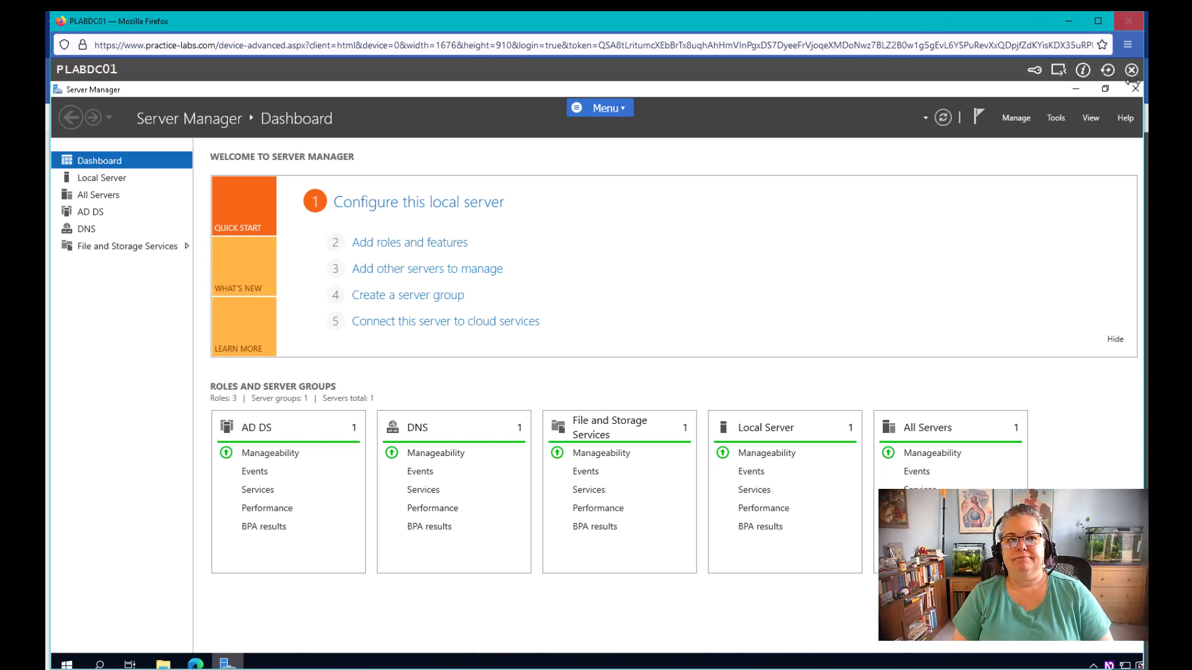
# Open Active Directory Users and Computers and view PRACTICELABS.COM's Domain Controllers, listing PLABDC01
pyautogui.click(1068, 21)
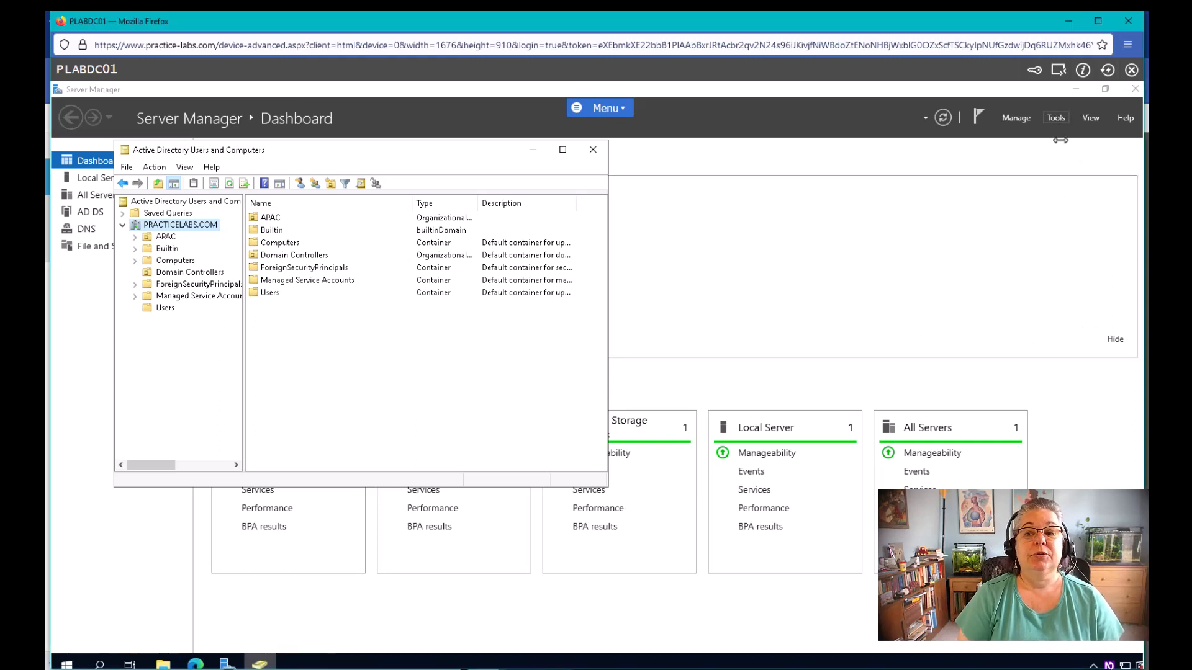
pyautogui.click(1060, 186)
pyautogui.click(1056, 118)
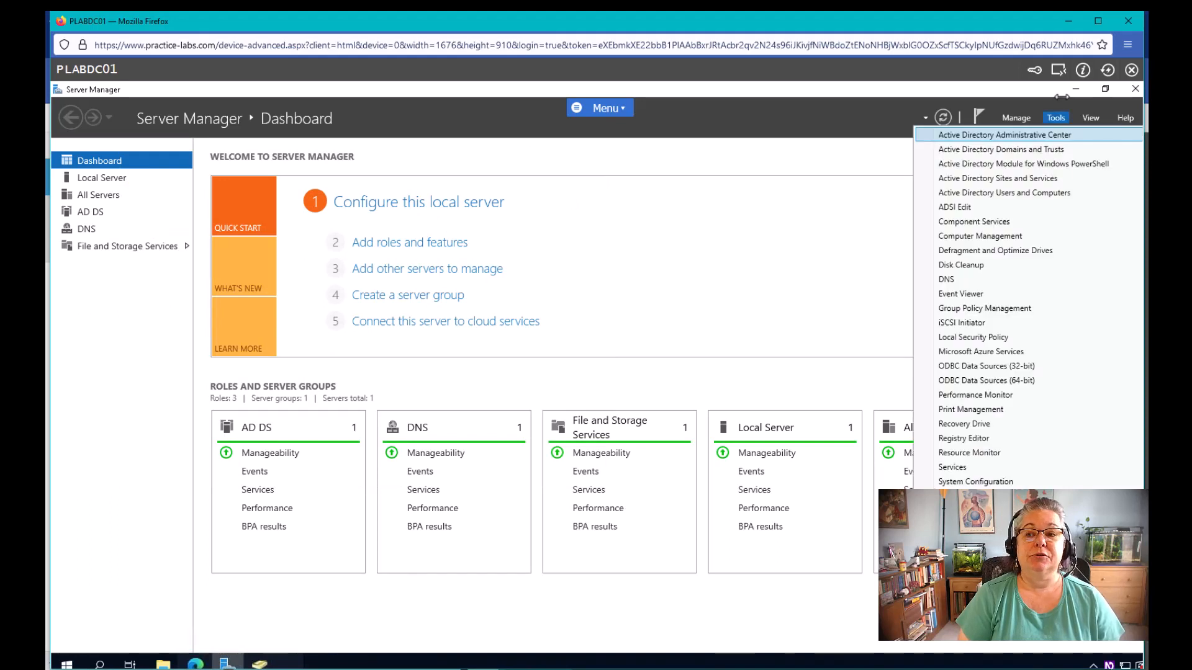
pyautogui.click(1003, 192)
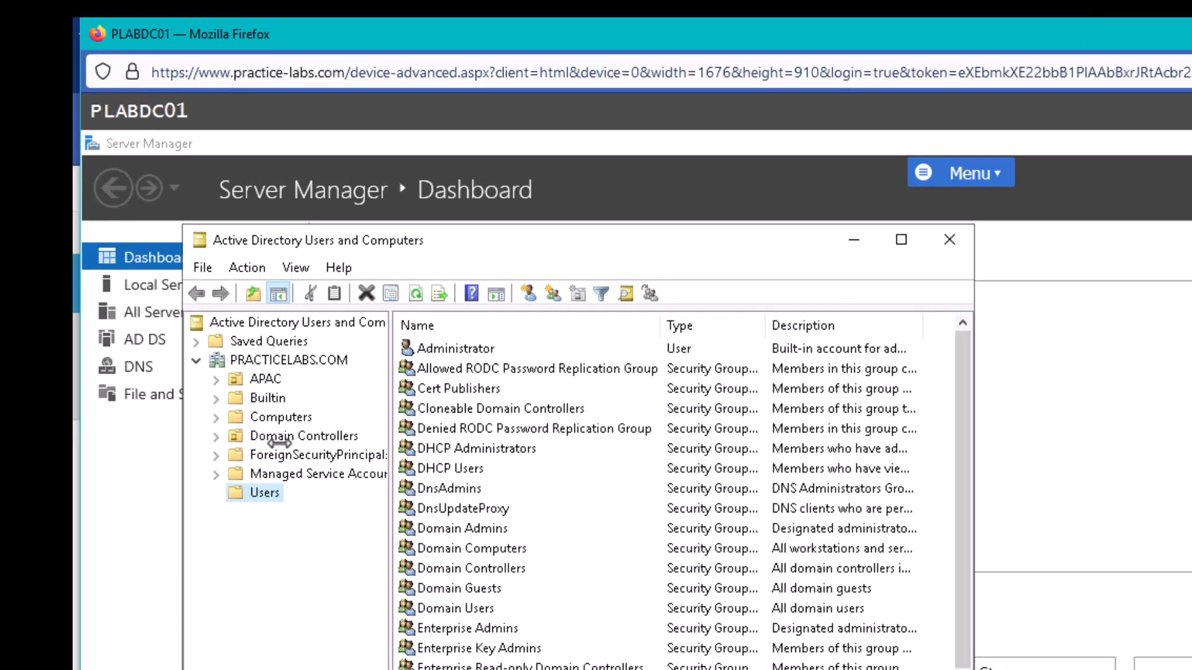
pyautogui.click(279, 439)
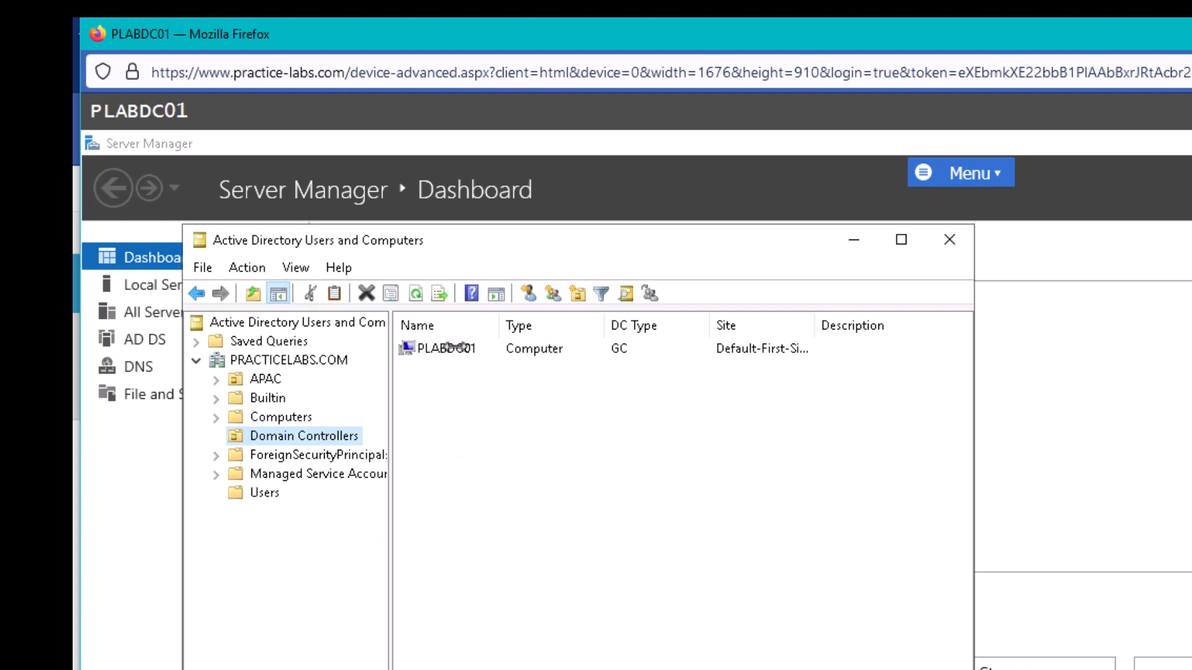
pyautogui.click(248, 360)
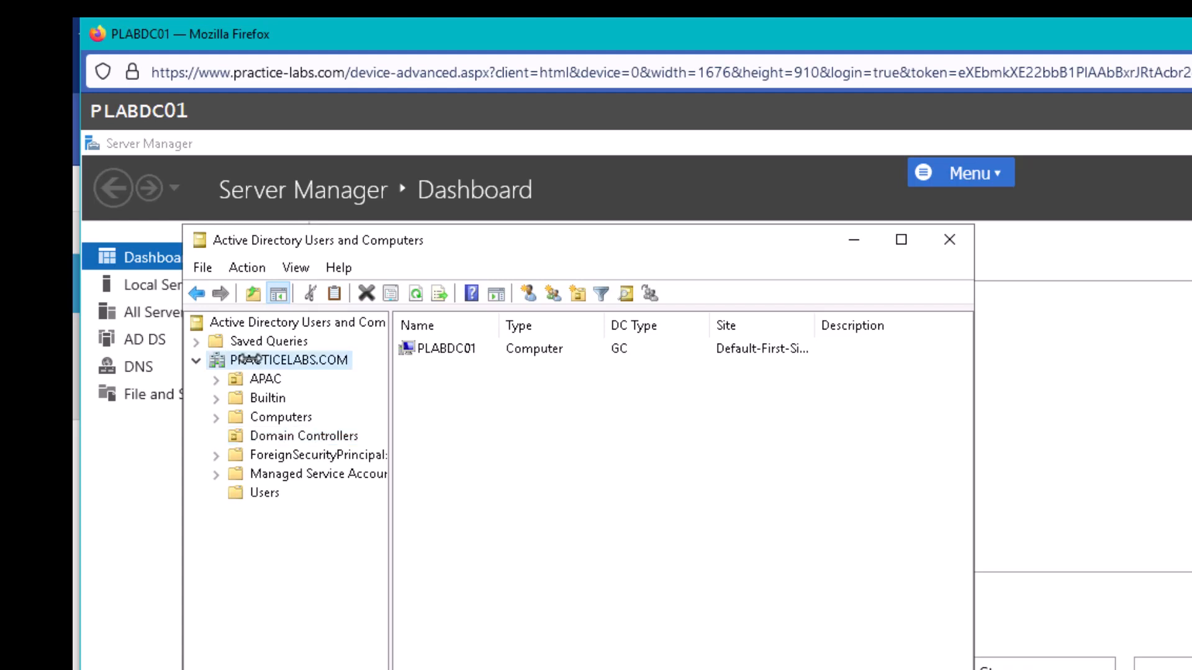
pyautogui.rightClick(248, 359)
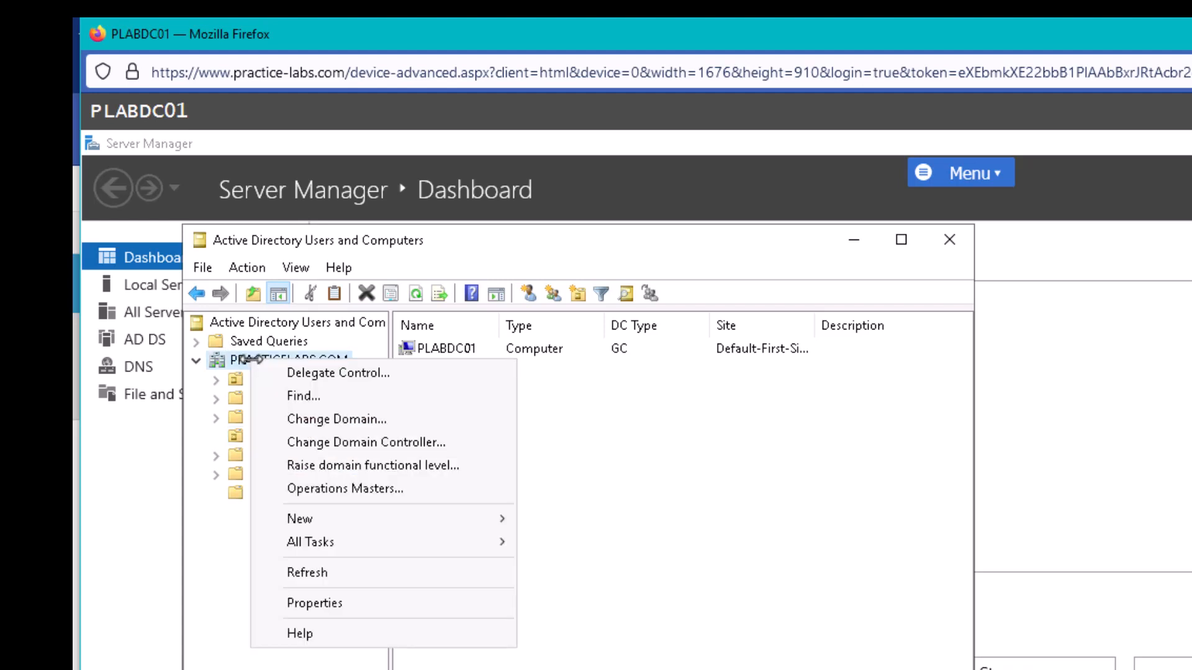
# Try changing the console's domain to the child domain JULIE.PRACTICELABS.COM
pyautogui.click(279, 428)
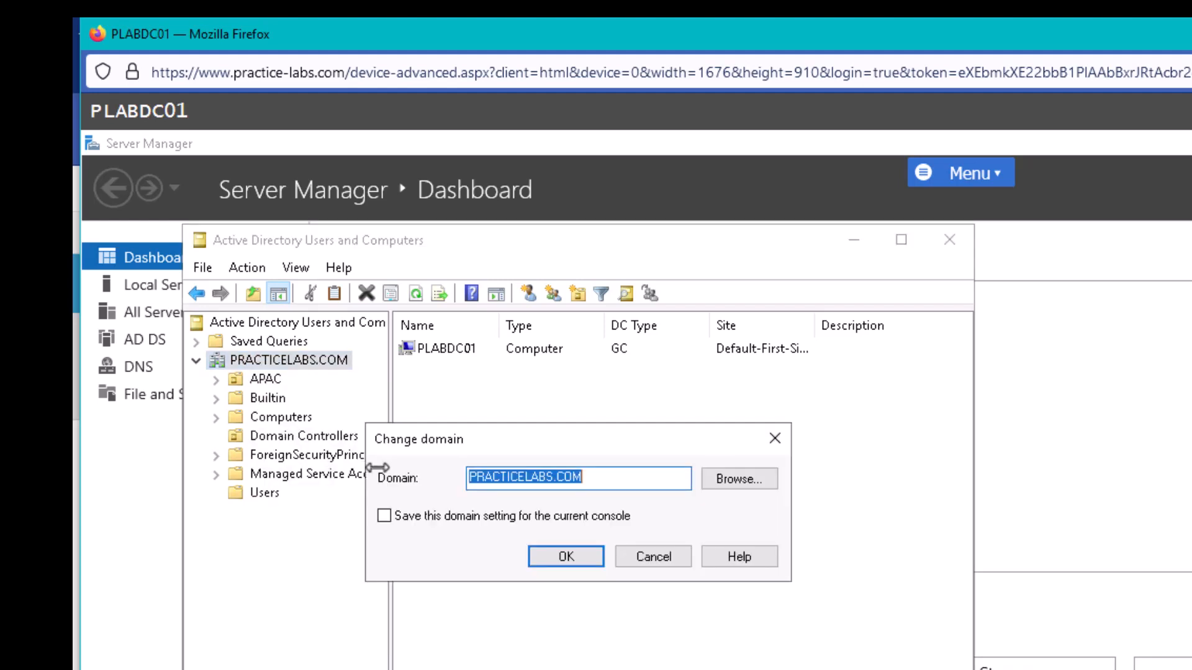
pyautogui.click(737, 480)
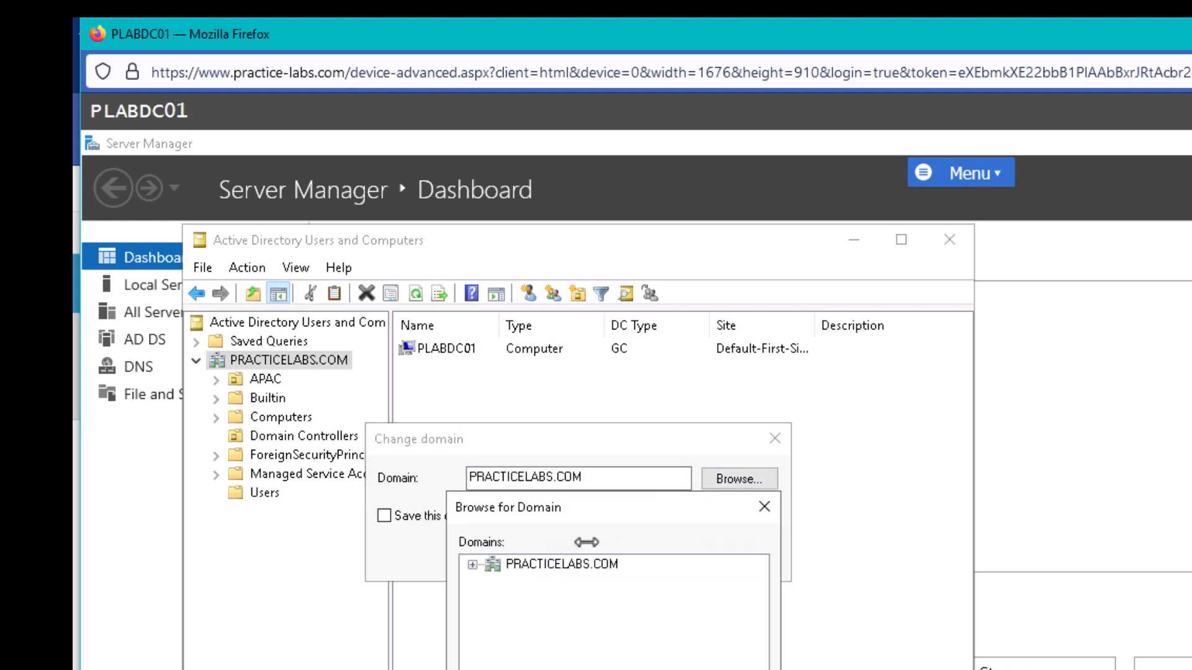
pyautogui.click(473, 564)
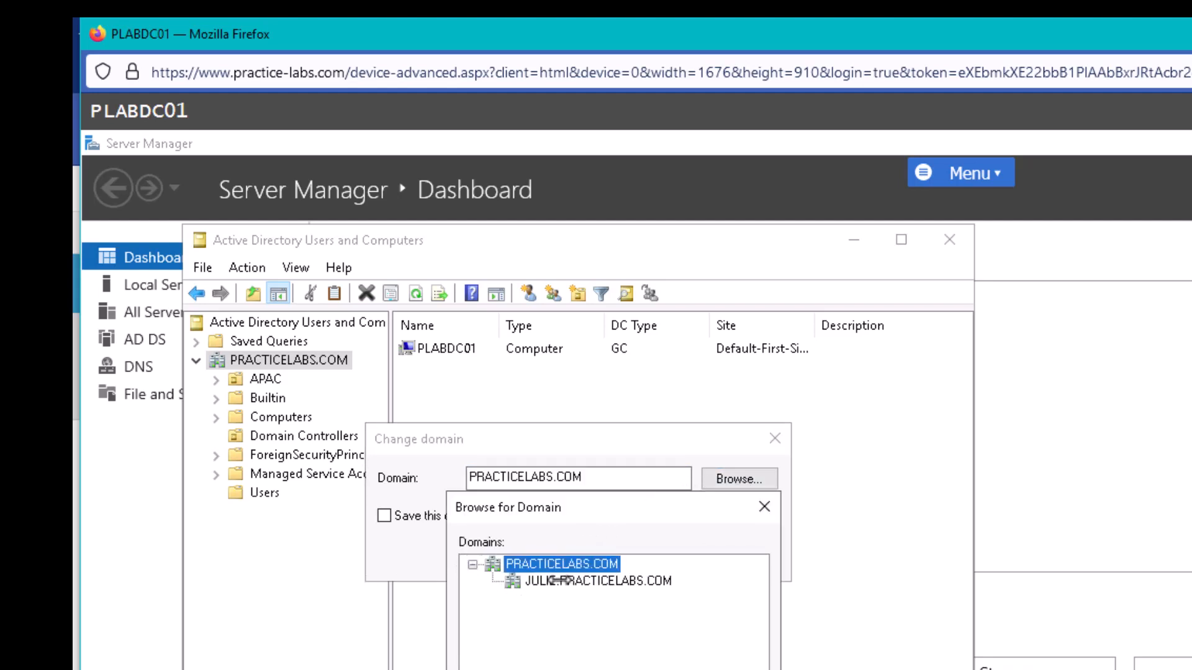
pyautogui.click(601, 582)
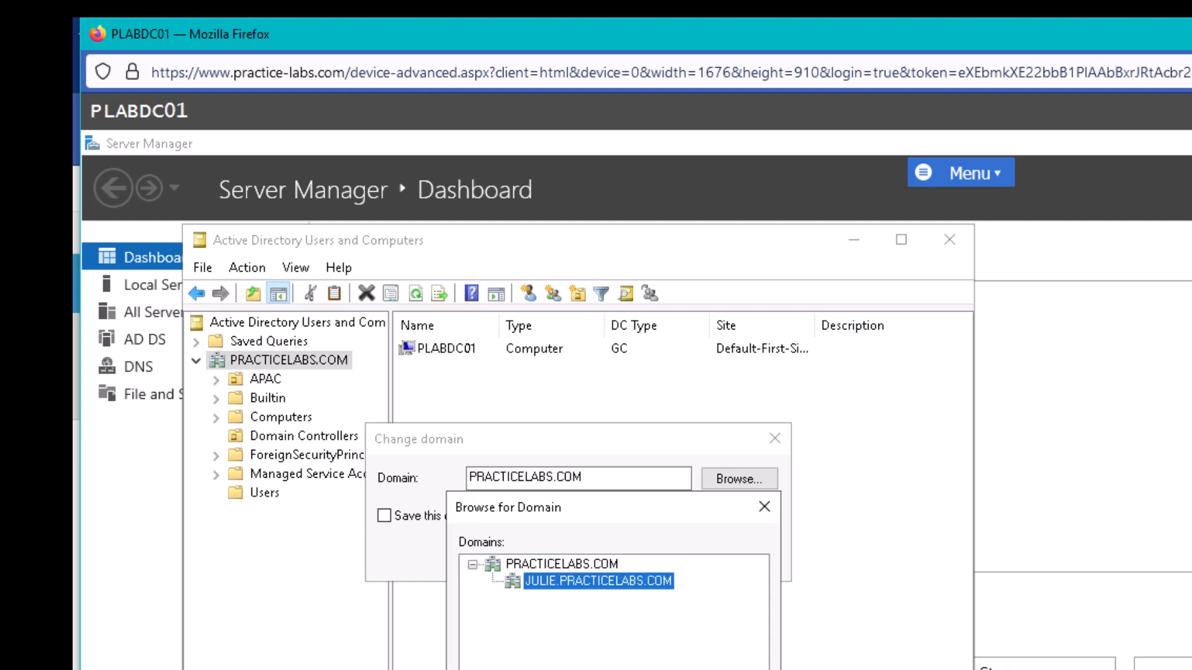
pyautogui.click(649, 669)
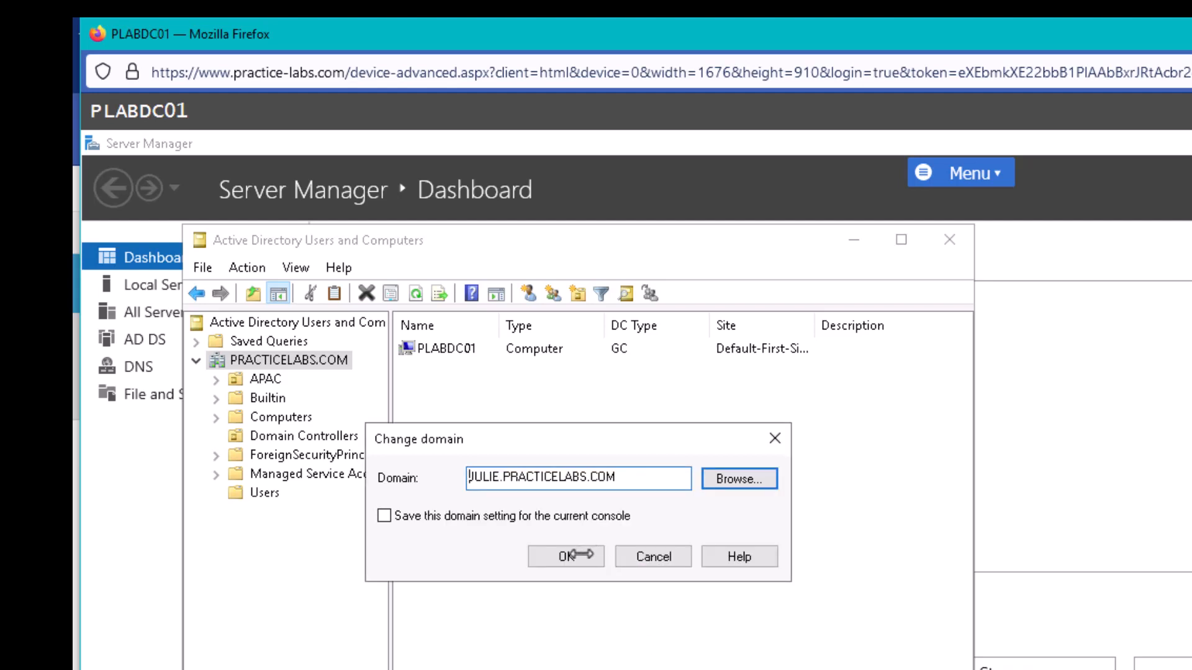
pyautogui.click(572, 555)
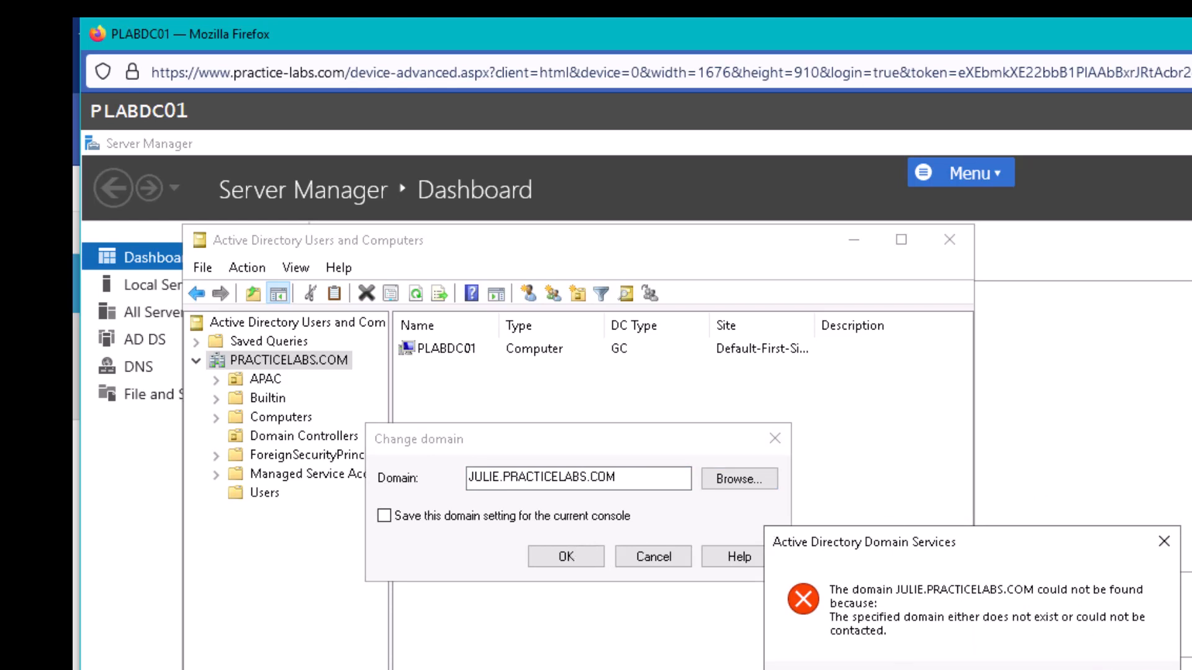
# Dismiss the domain-not-found error and bring PLABSA01's lock screen to the front
pyautogui.click(1133, 669)
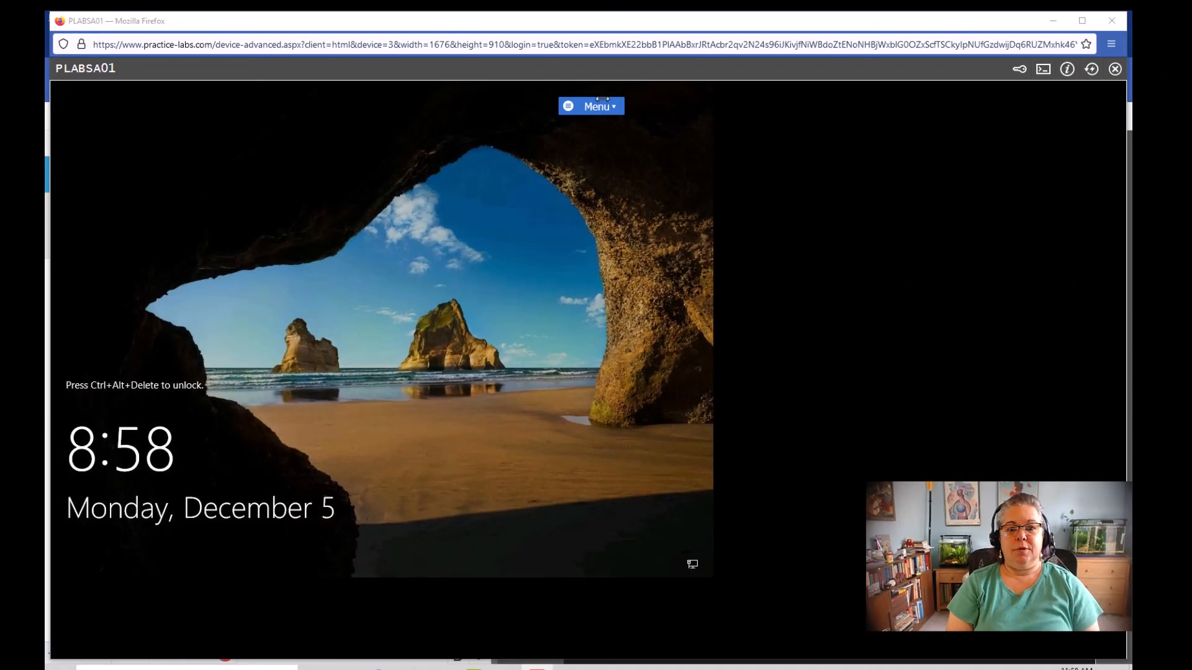
pyautogui.click(598, 101)
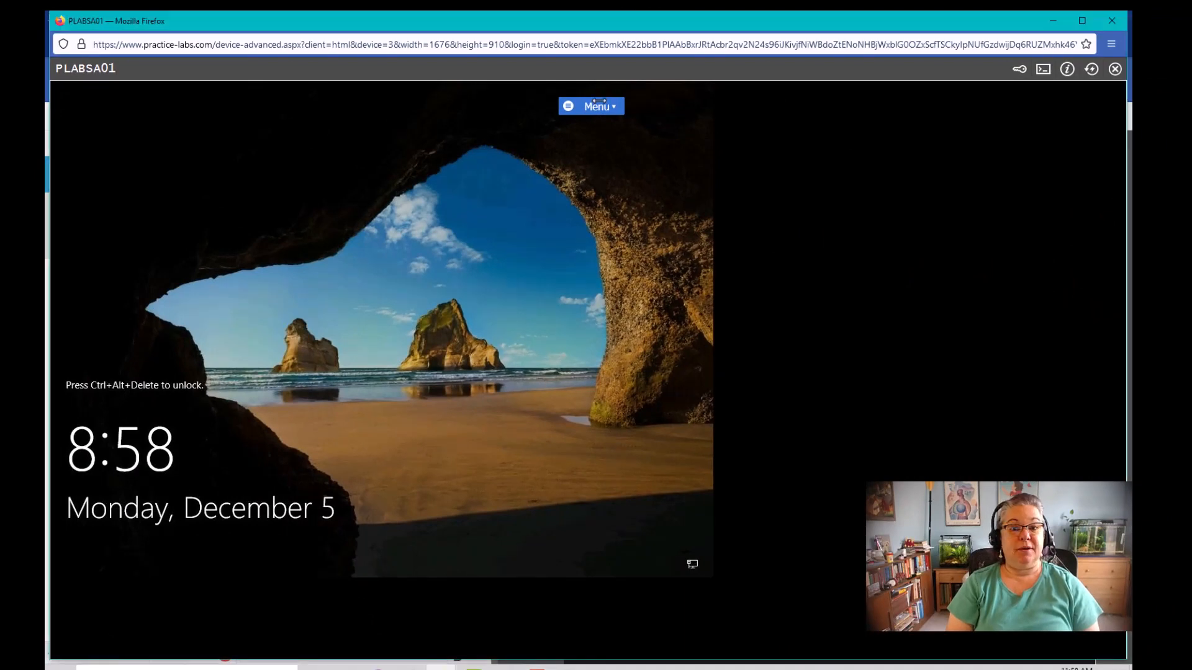
# Send Ctrl-Alt-Del to PLABSA01 from the Practice Labs menu to reach the sign-in prompt
pyautogui.click(593, 106)
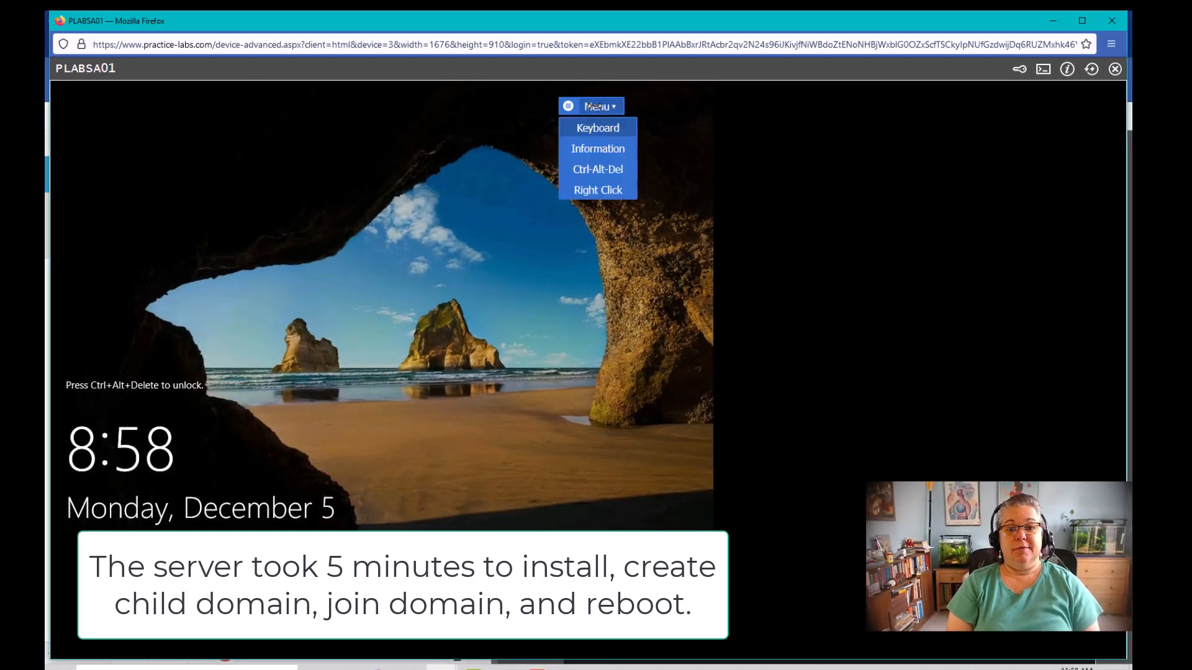
pyautogui.click(606, 169)
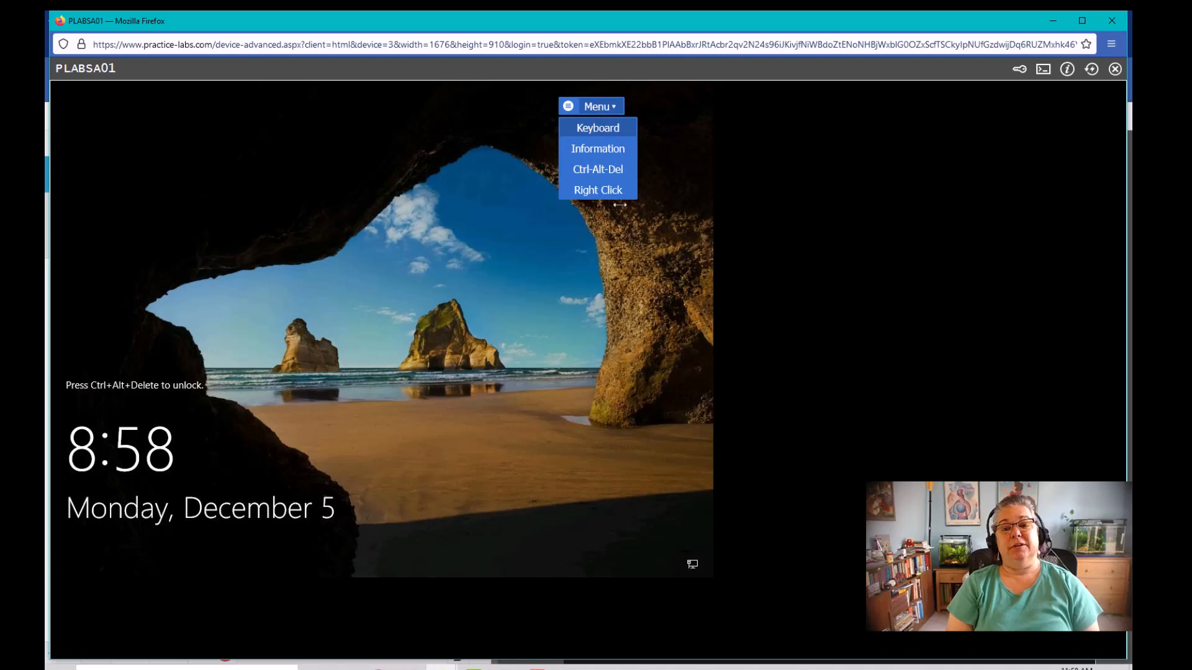
pyautogui.click(605, 169)
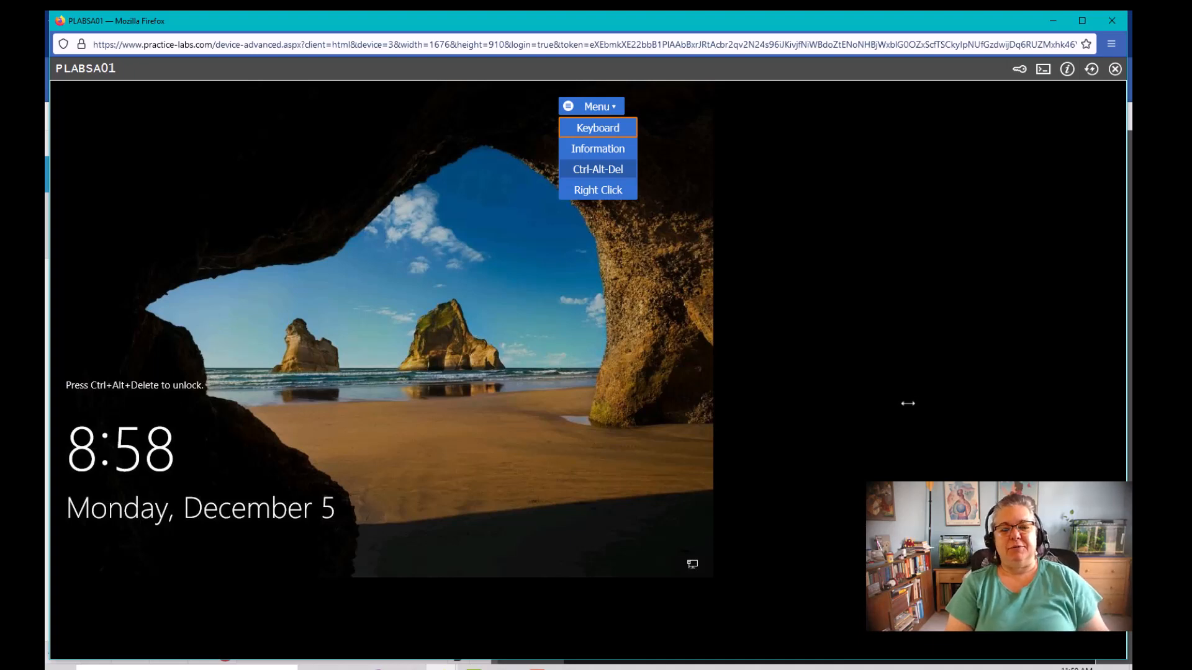
pyautogui.click(605, 169)
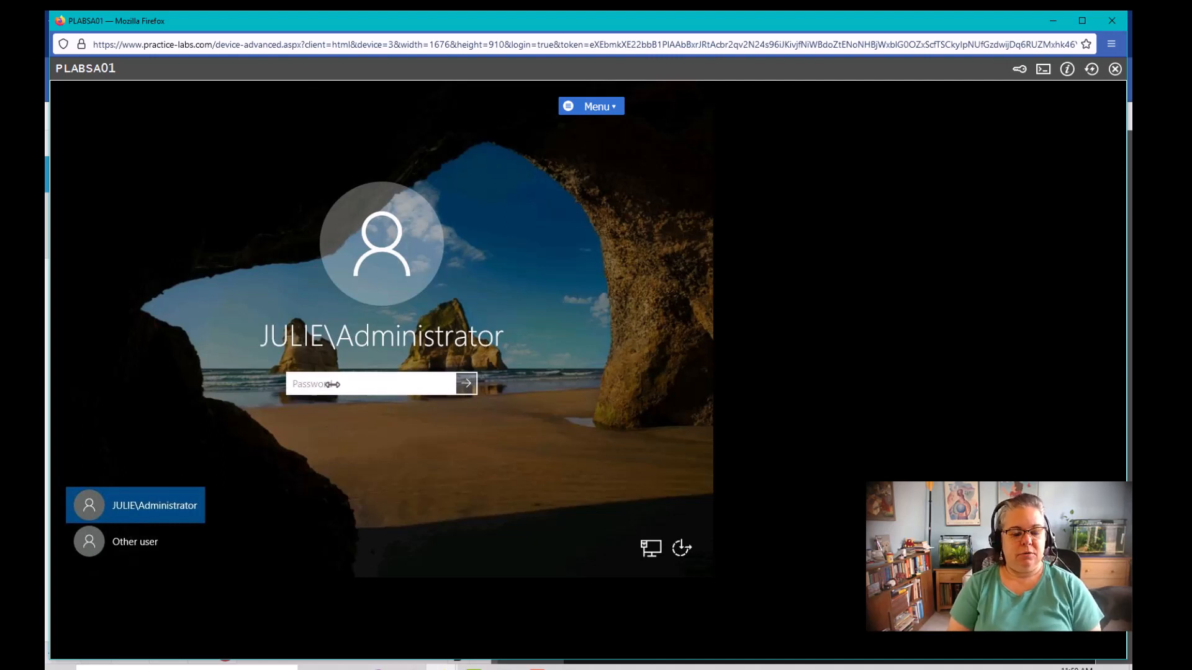
# Submit the administrator password on PLABSA01, which is rejected, and show the Firefox window previews
pyautogui.write('Pass')
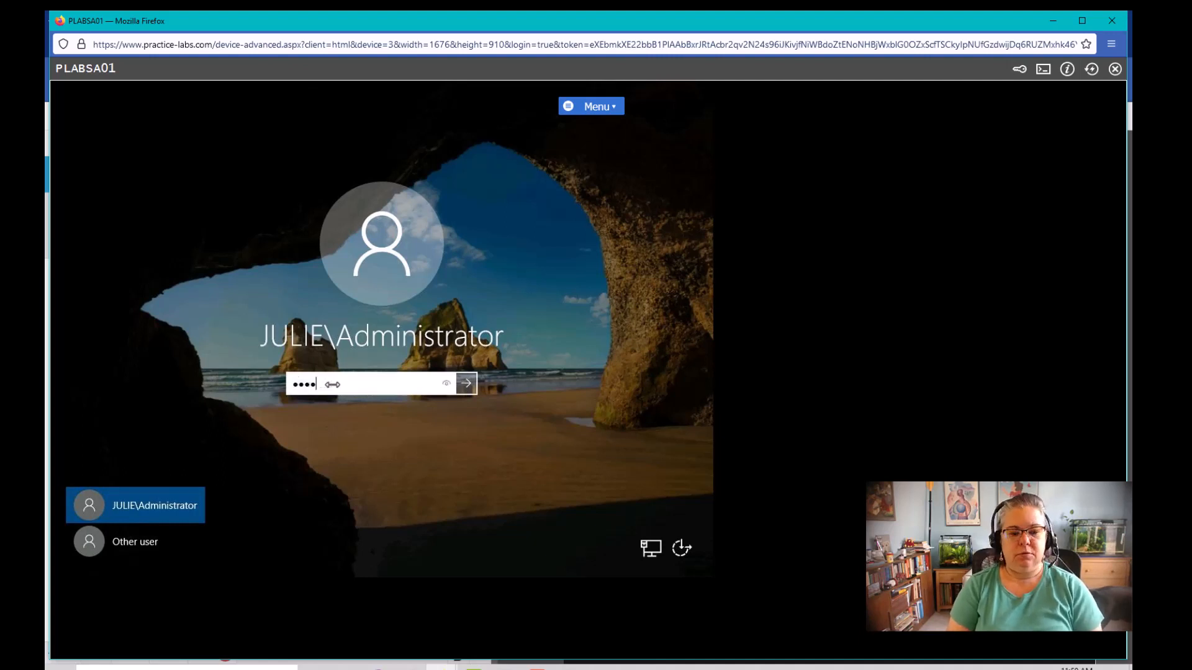
pyautogui.write('w0rd1234')
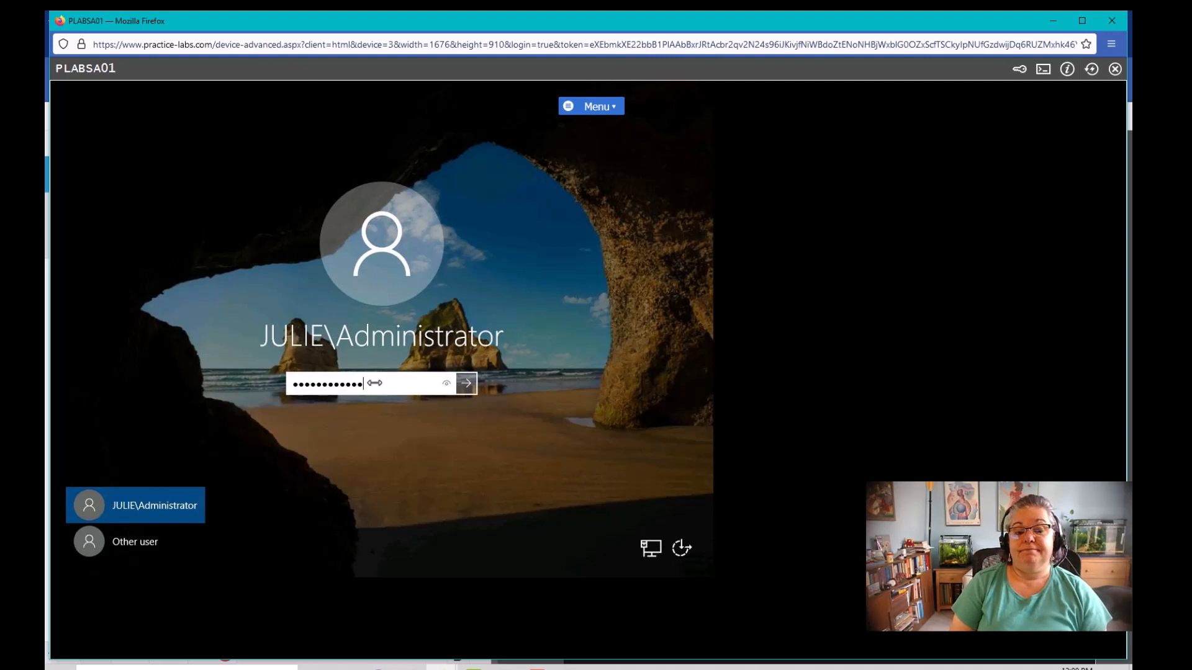
pyautogui.press('Return')
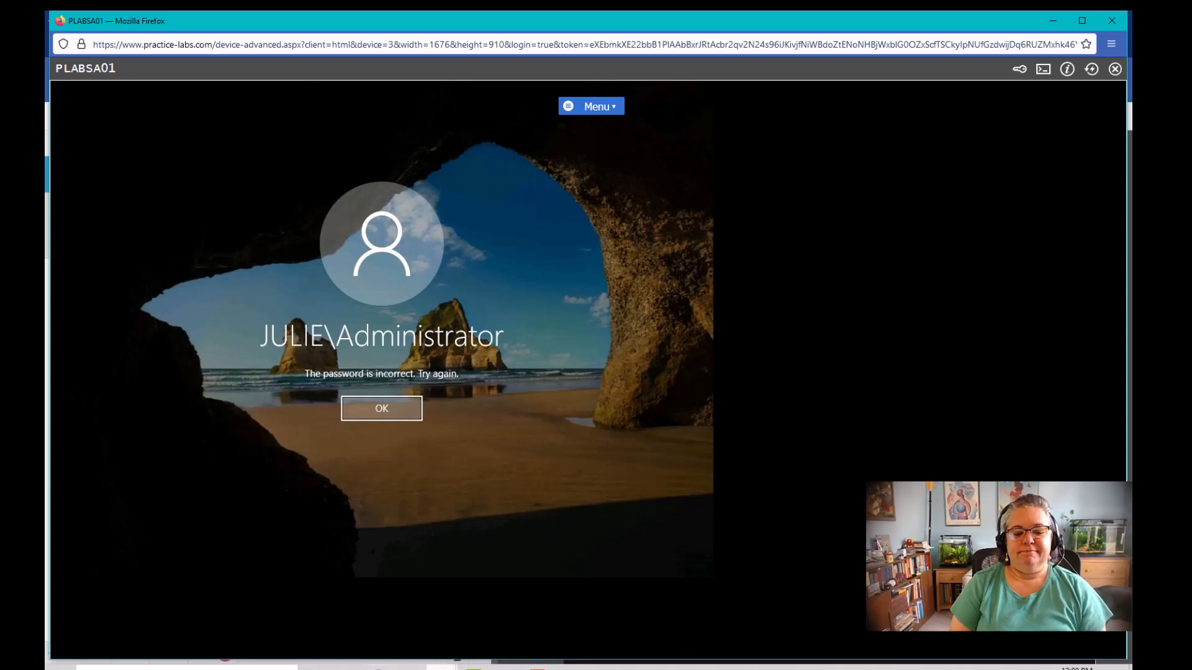
pyautogui.click(441, 668)
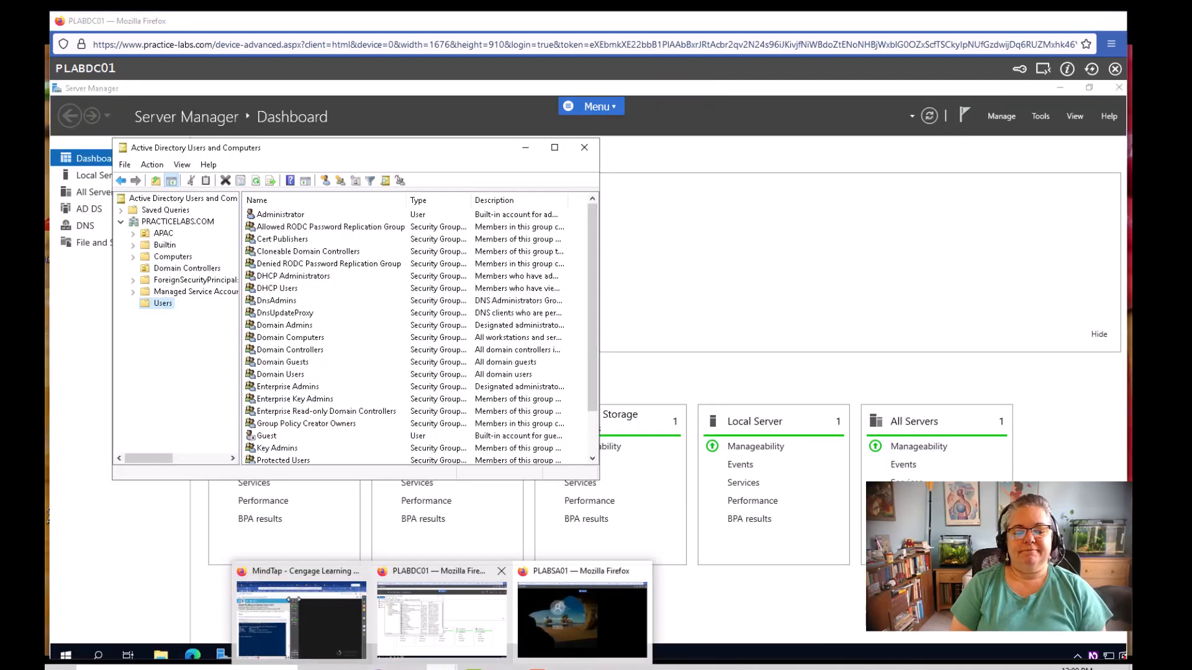
# Advance the MindTap lab instructions past Step 4 to Review questions, then return to PLABSA01's window
pyautogui.click(290, 601)
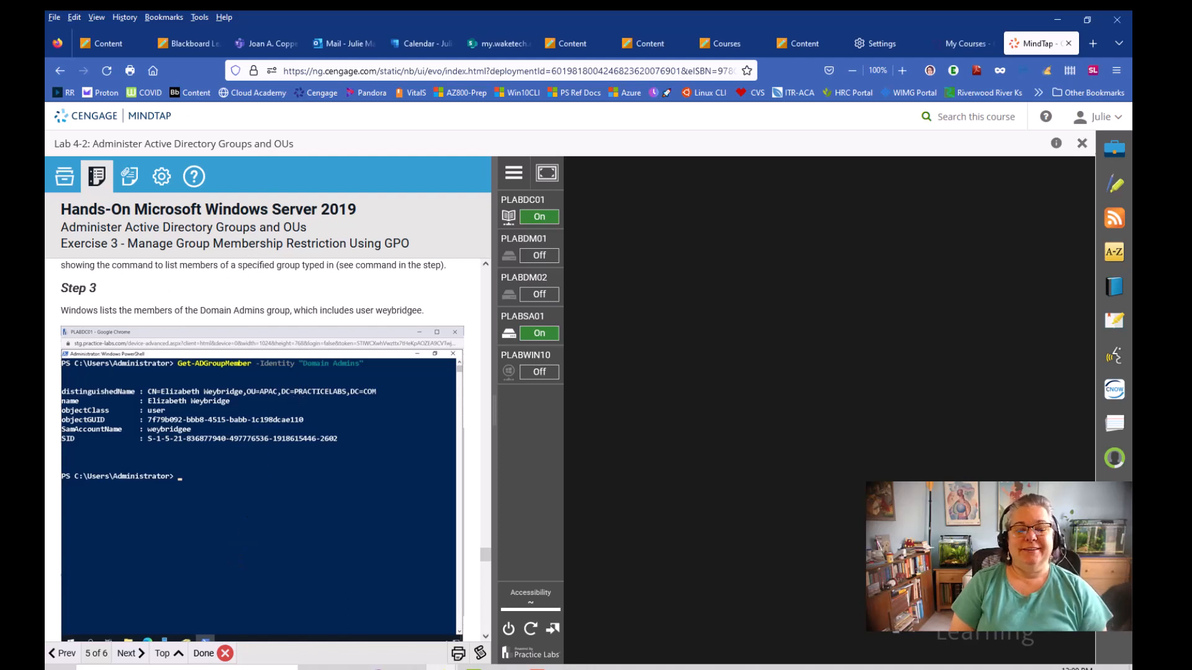
pyautogui.click(128, 653)
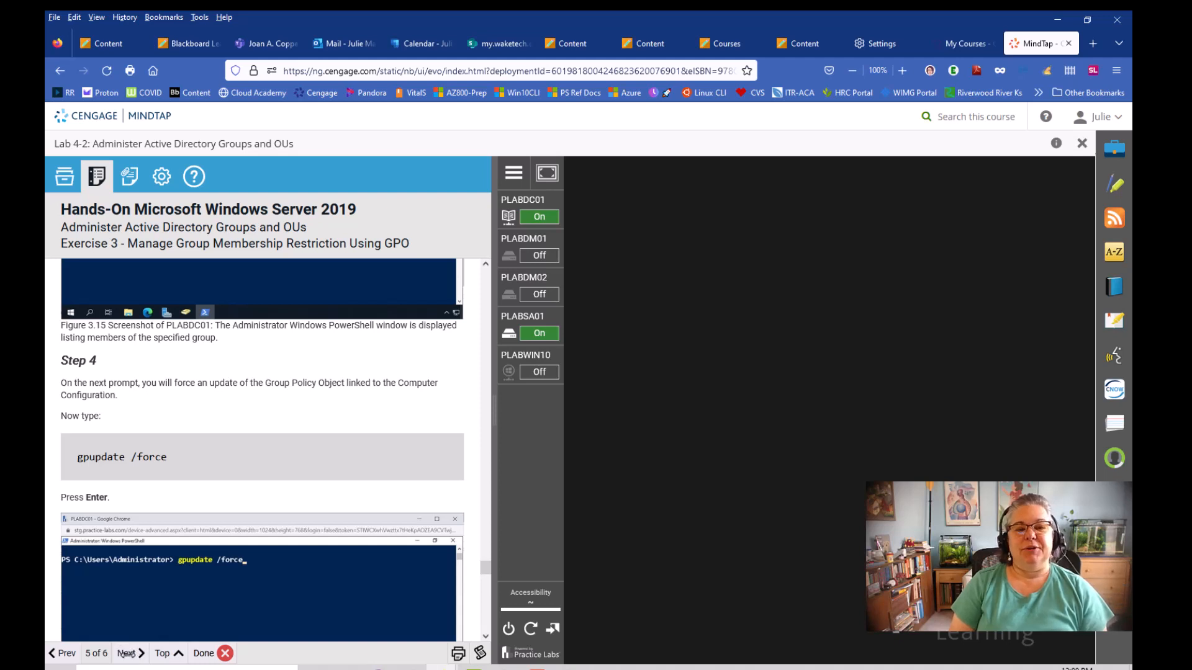
pyautogui.click(126, 653)
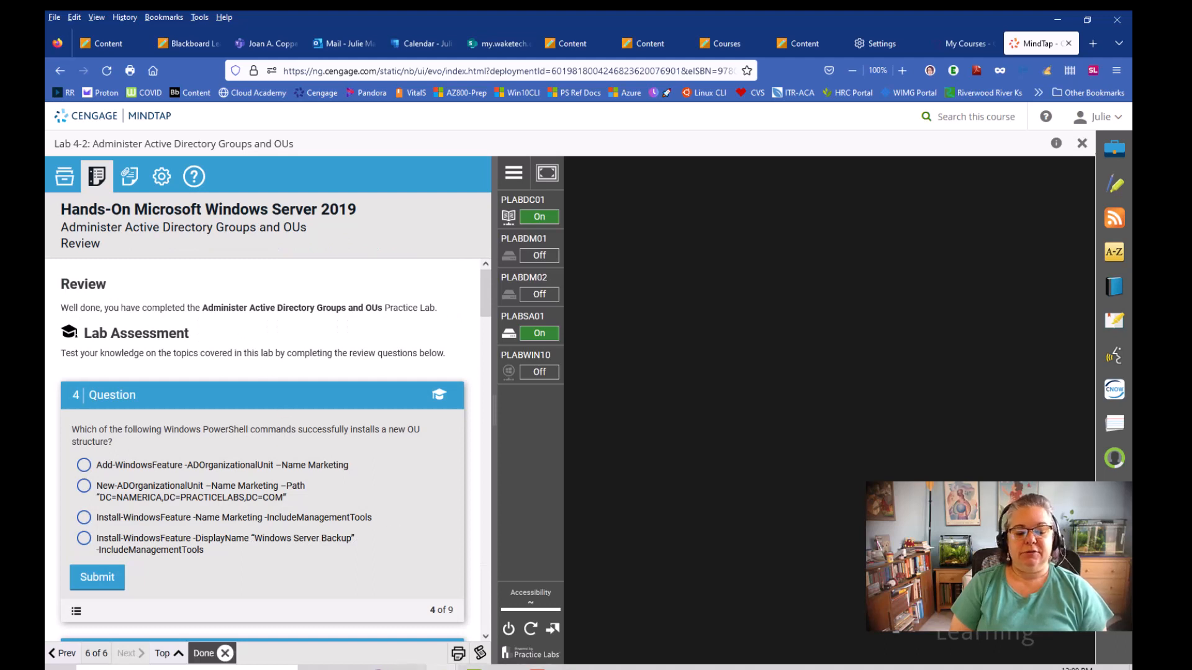
pyautogui.moveTo(440, 668)
pyautogui.click(597, 599)
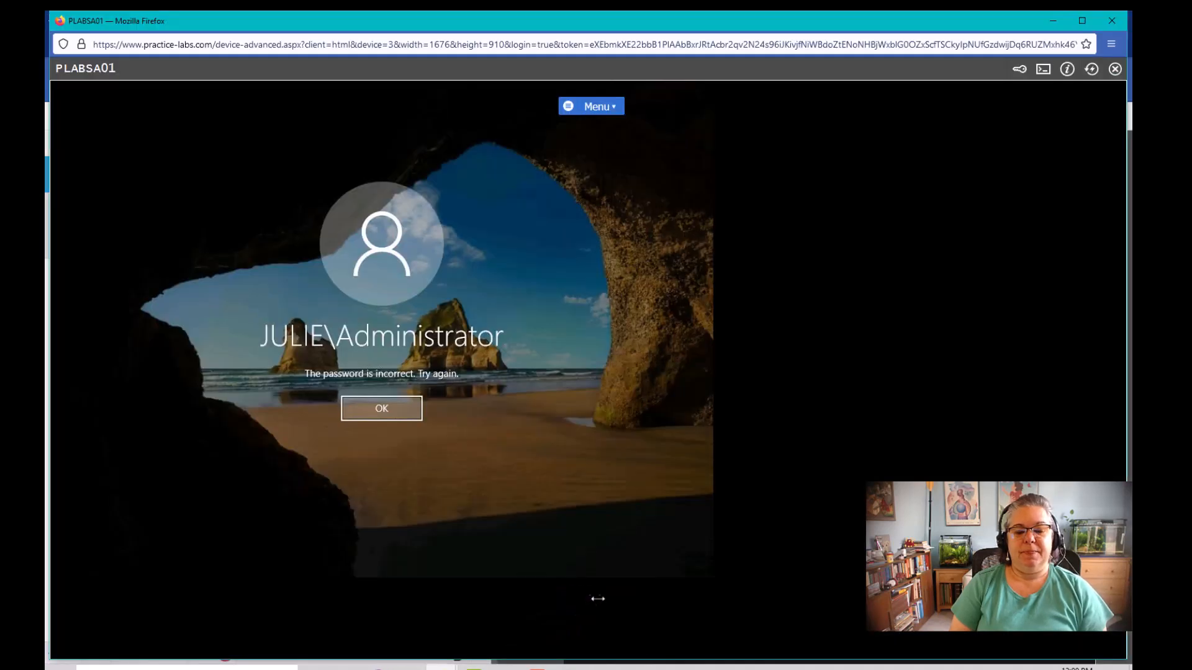
# Dismiss the incorrect-password notice and sign in as JULIE\Administrator with the account password
pyautogui.click(372, 410)
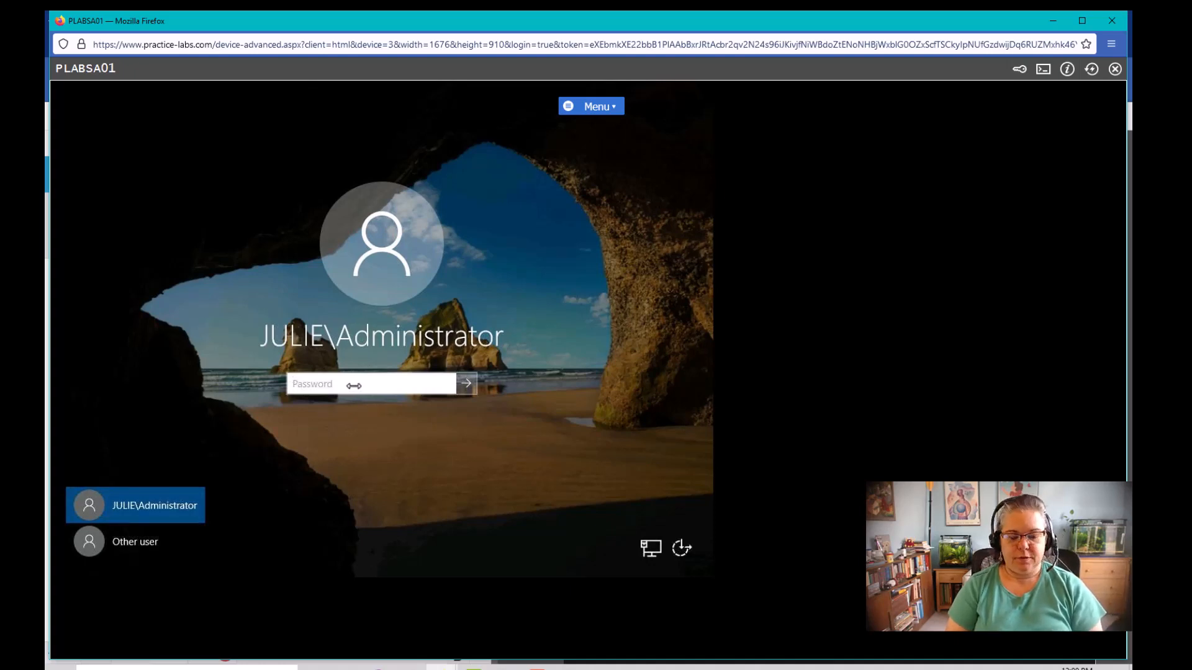
pyautogui.write('P')
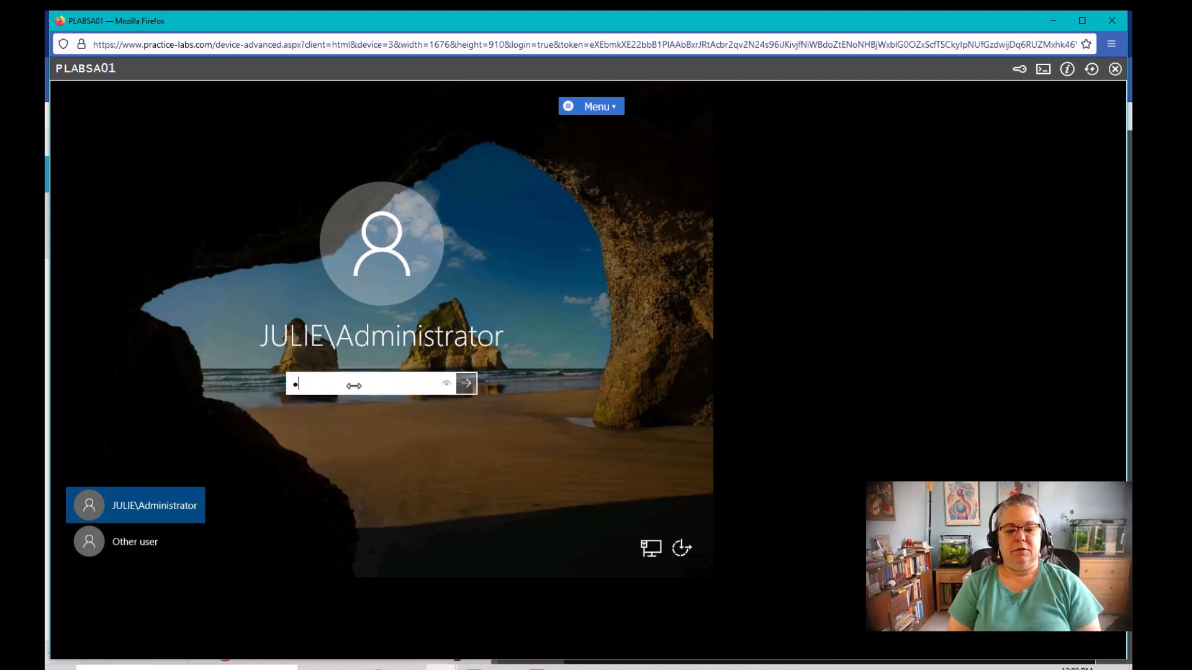
pyautogui.write('a')
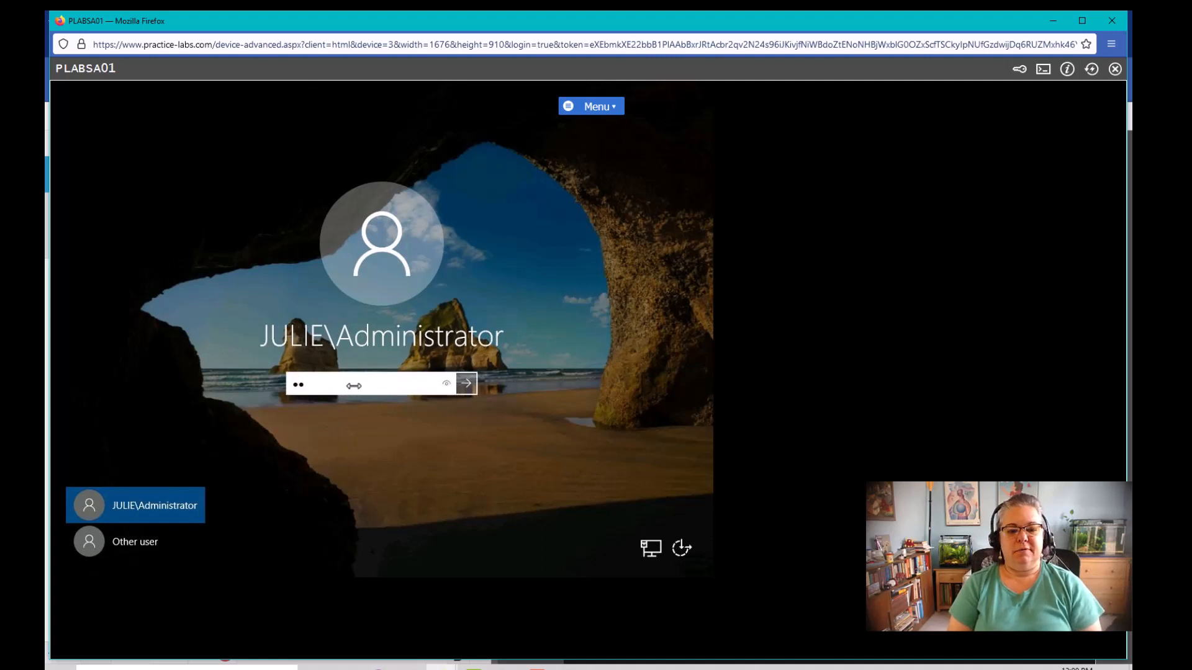
pyautogui.write('ss')
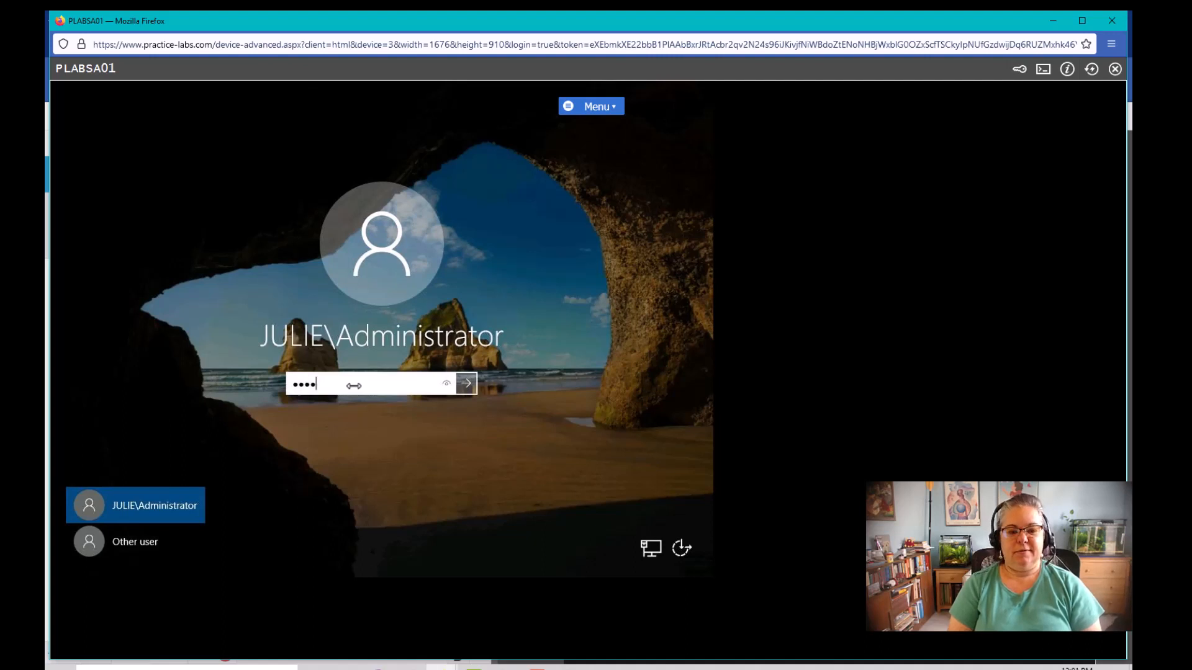
pyautogui.write('ww')
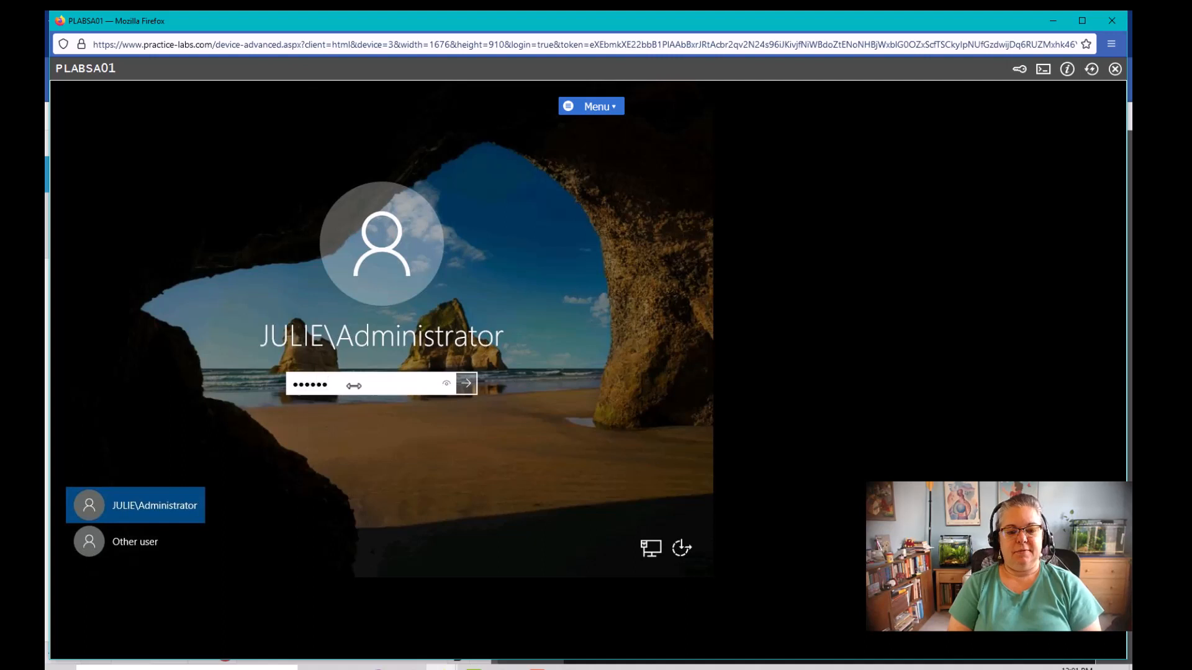
pyautogui.write('ww')
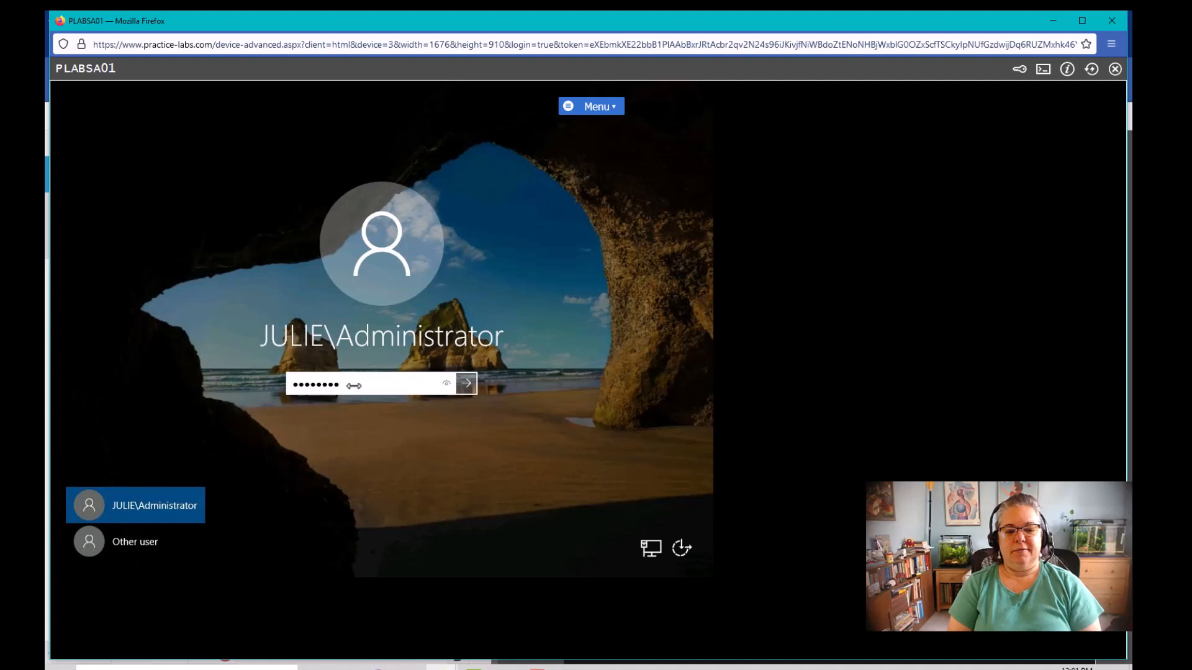
pyautogui.press('Return')
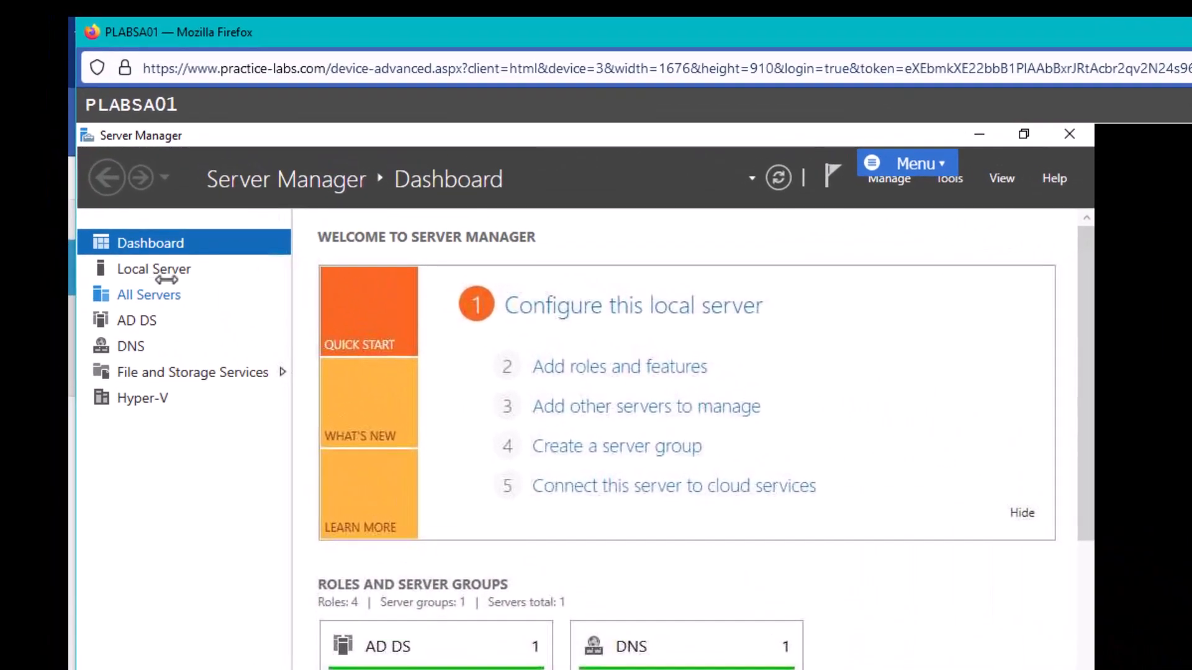
# View PLABSA01's Local Server properties and bring up the Tools menu of administrative tools
pyautogui.click(101, 177)
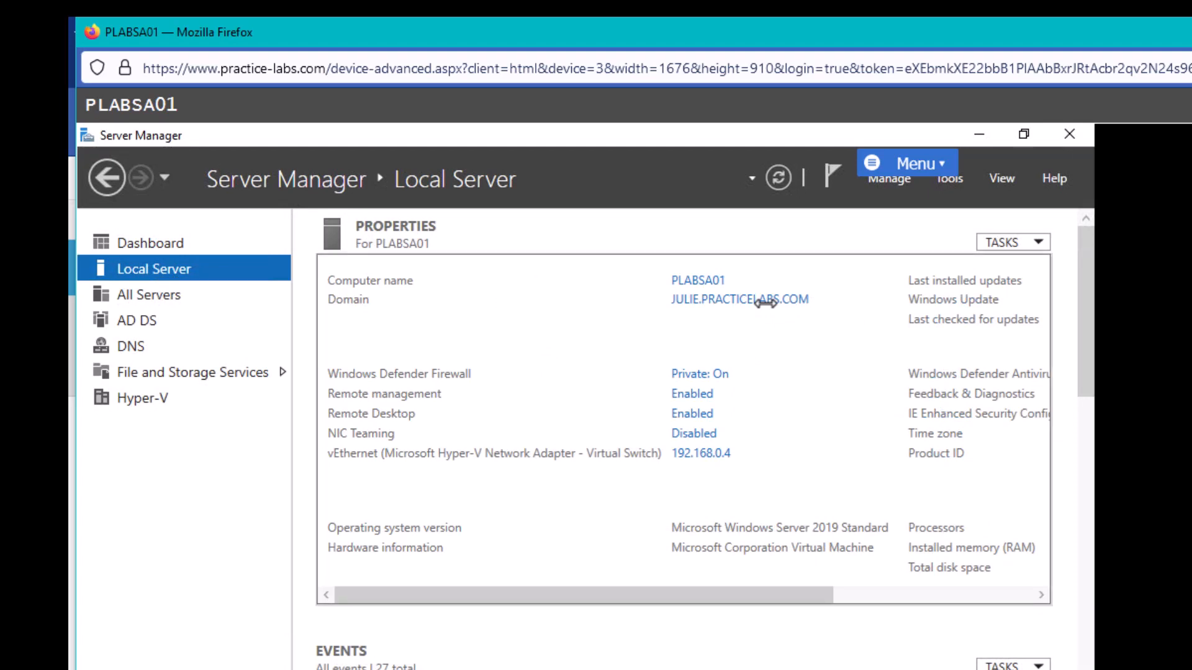
pyautogui.click(949, 179)
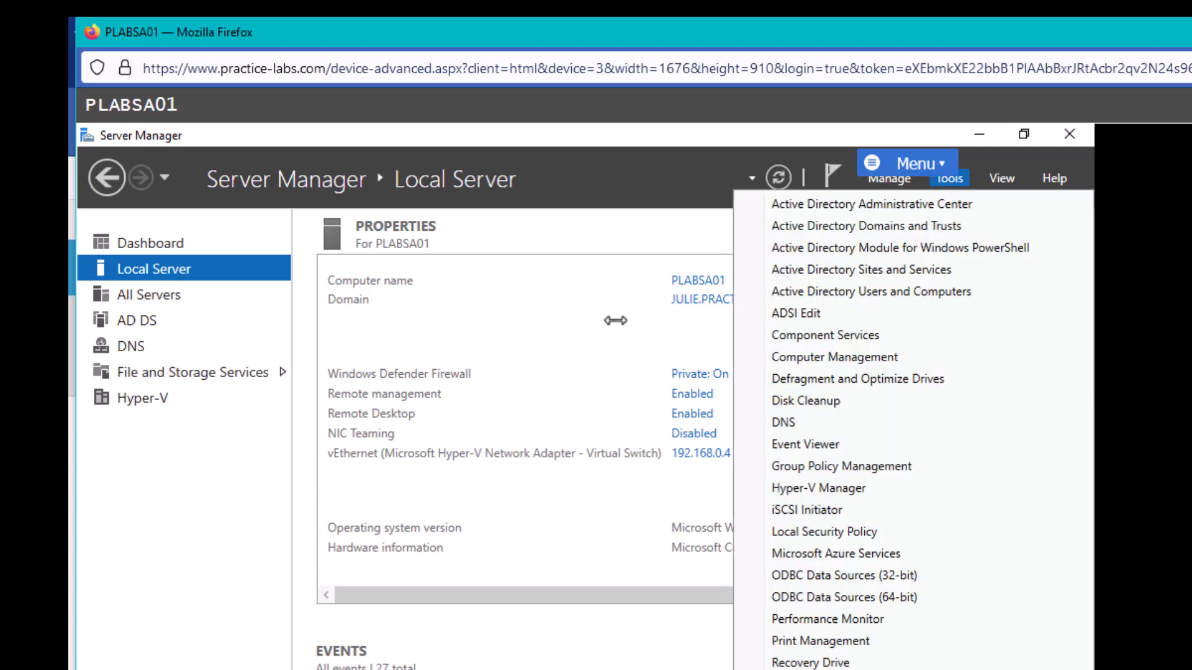
pyautogui.click(677, 358)
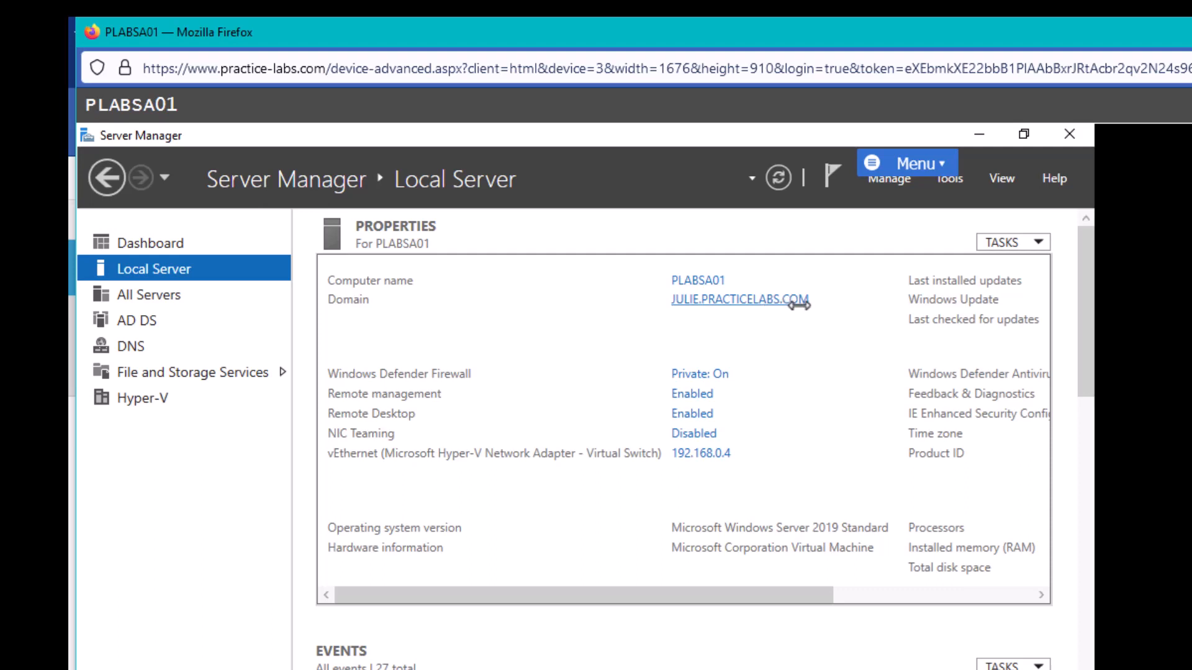
pyautogui.click(948, 179)
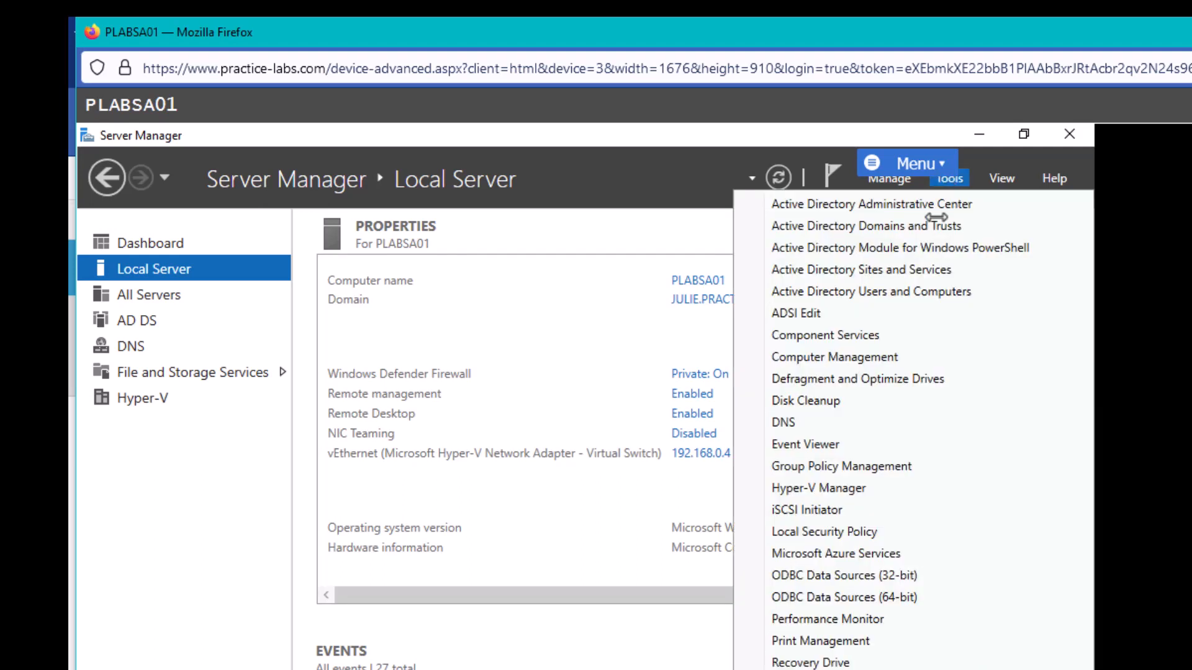
# In Active Directory Users and Computers, check PLABSA01 under Domain Controllers with a widened Site column, then minimize
pyautogui.click(887, 301)
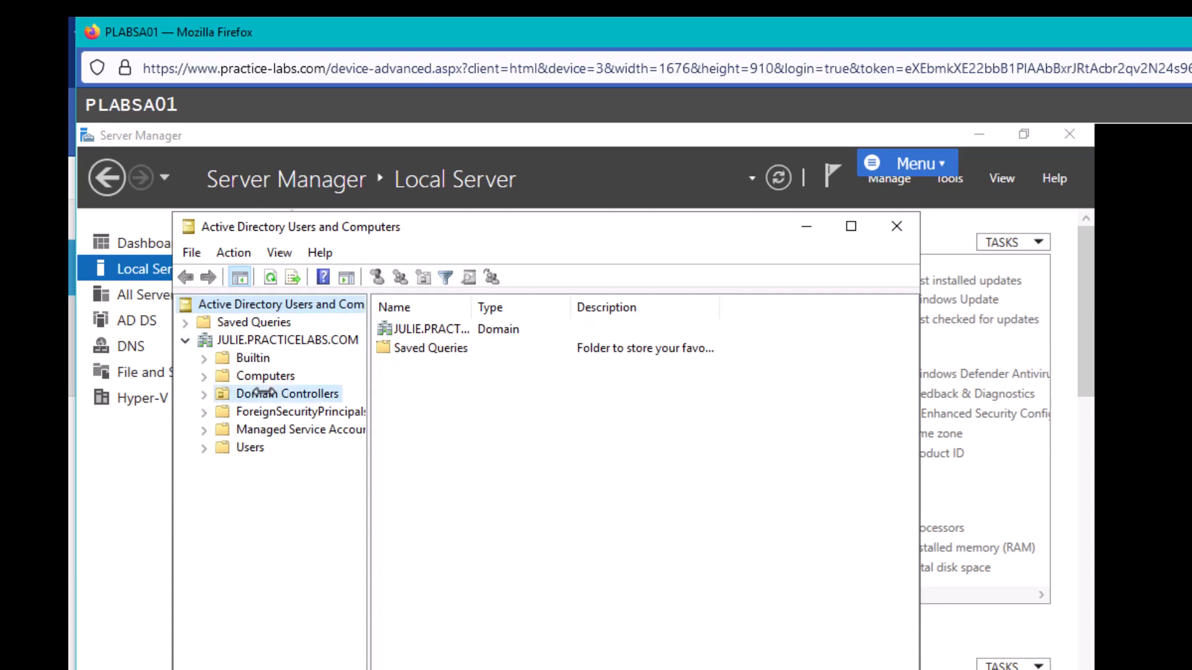
pyautogui.click(263, 393)
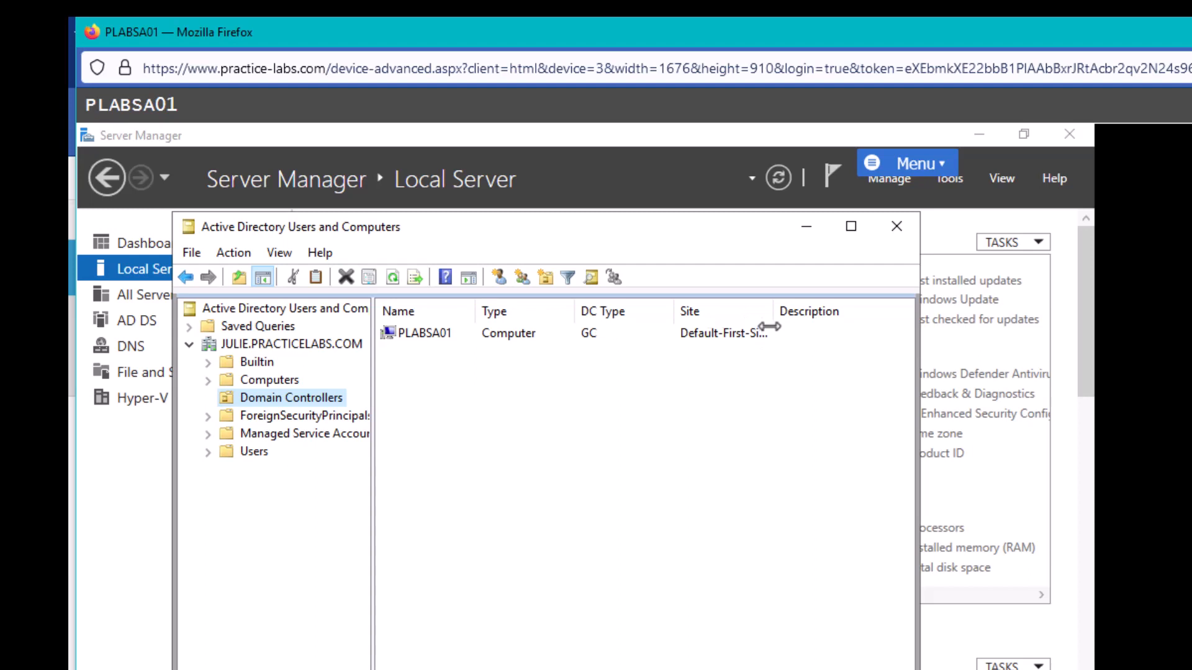
pyautogui.moveTo(774, 311); pyautogui.dragTo(872, 319)
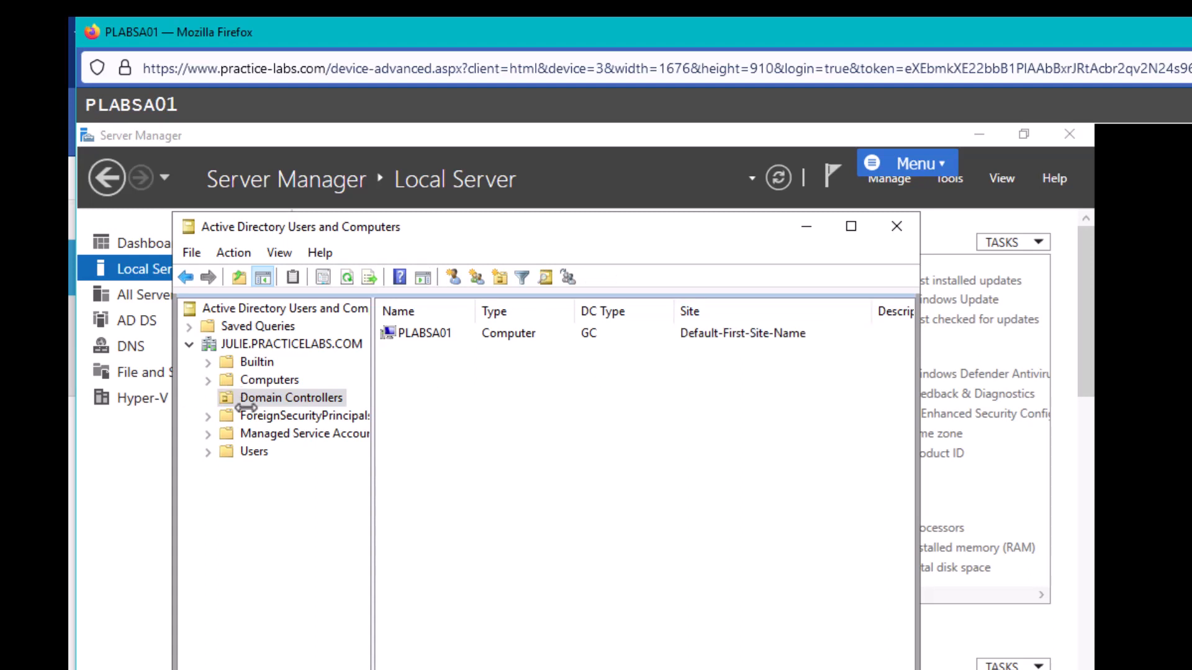
pyautogui.click(794, 223)
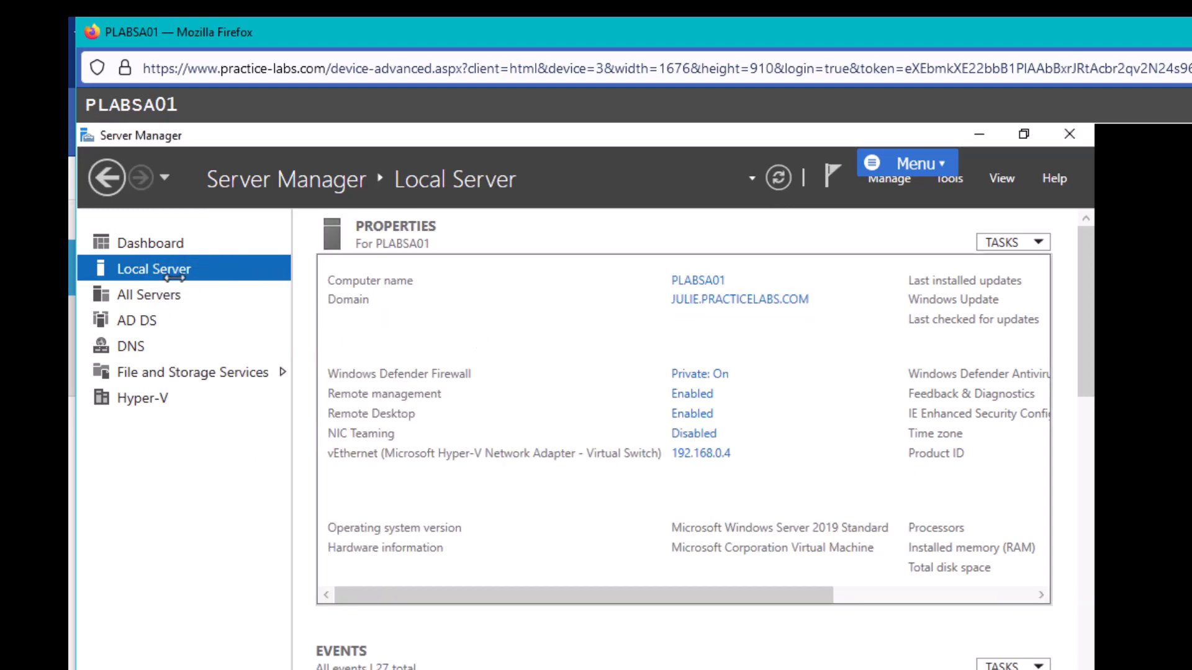